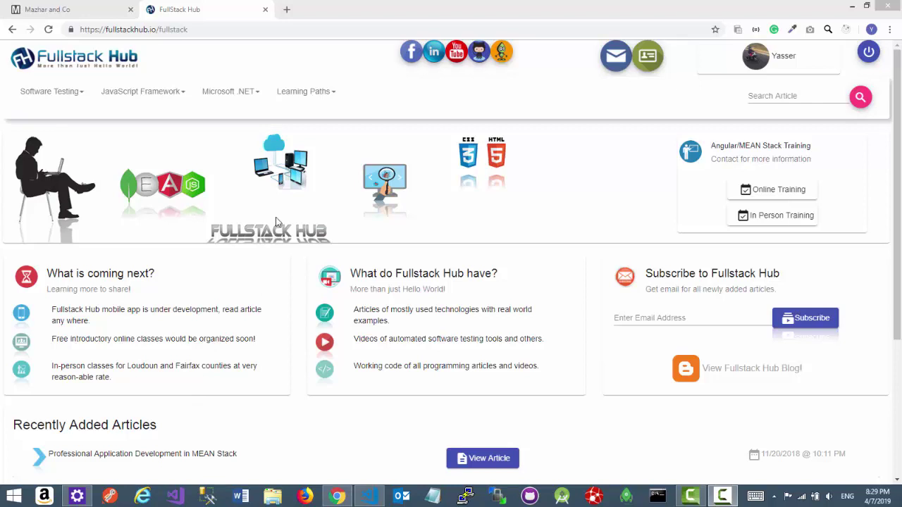
- Open the Learning Paths dropdown in Fullstack Hub's top navigation bar
click(331, 96)
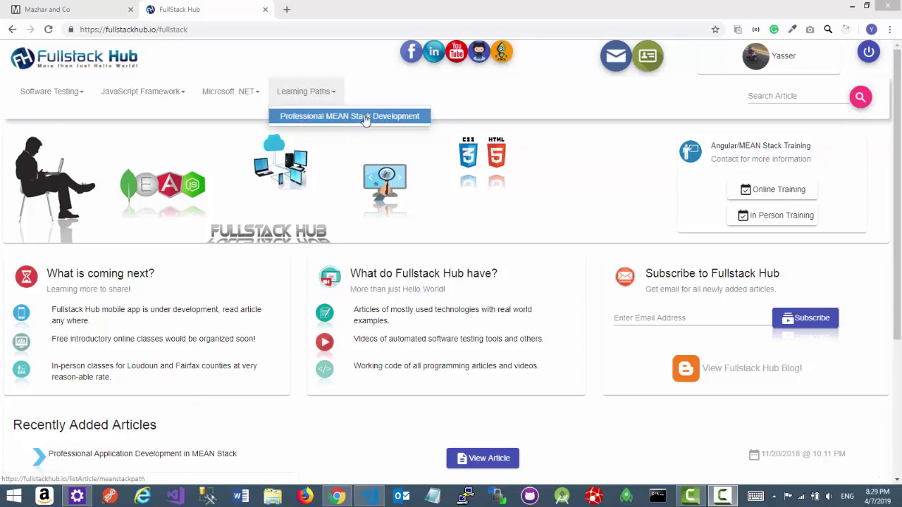
- Open the Professional MEAN Stack Development path and read through its full article
click(365, 118)
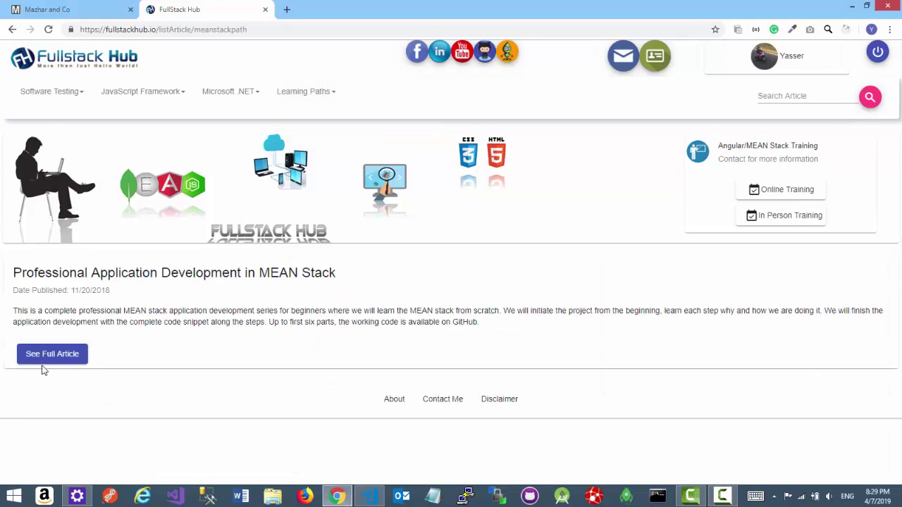
click(58, 355)
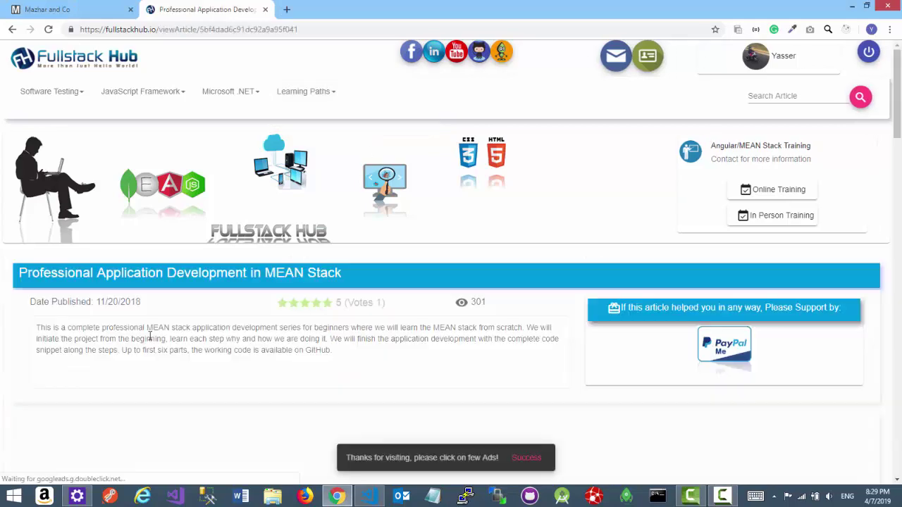
scroll(165, 304, down, 6)
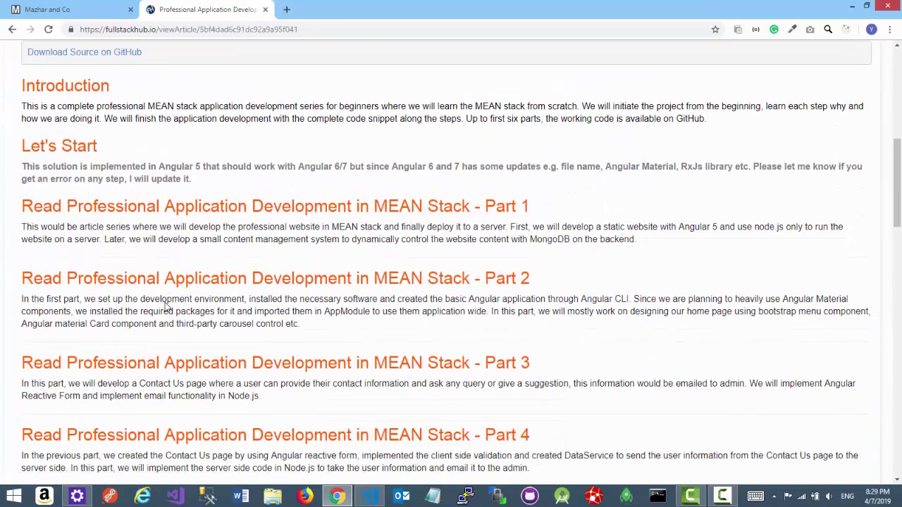
scroll(166, 304, down, 10)
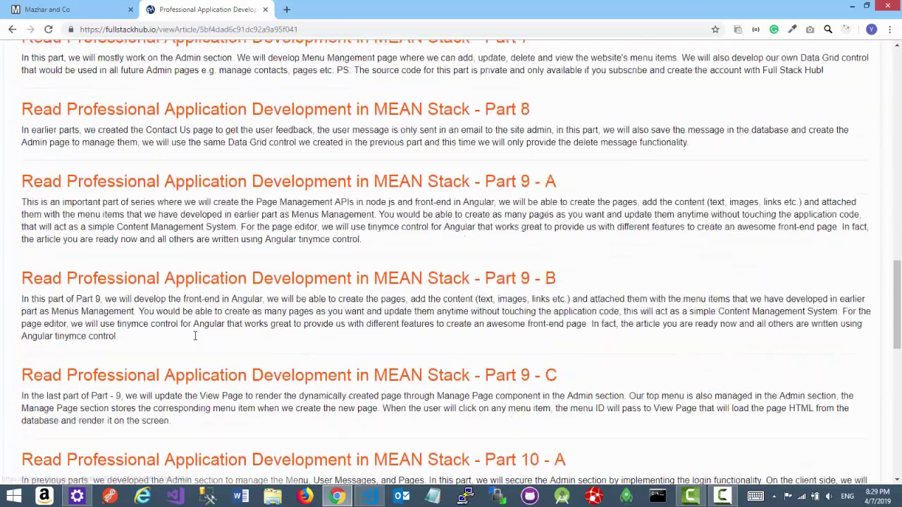
scroll(199, 337, down, 7)
scroll(211, 344, up, 12)
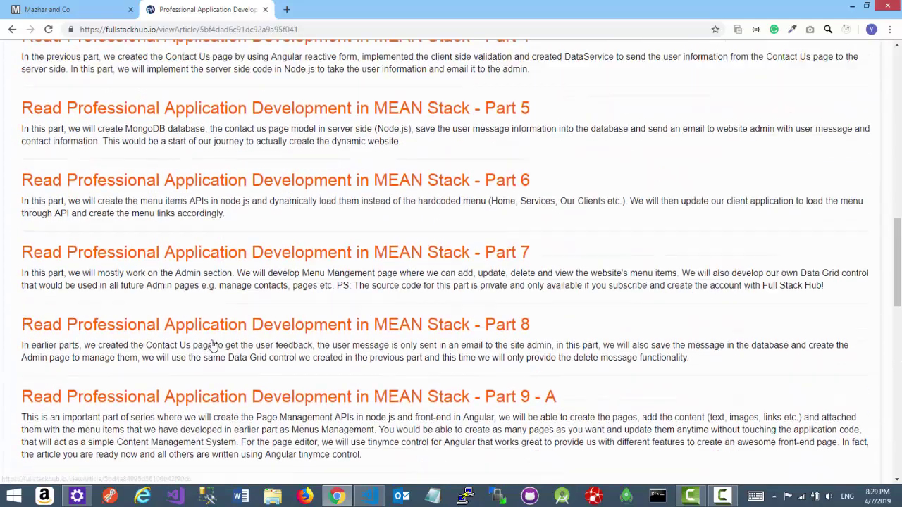
scroll(211, 344, up, 10)
scroll(218, 342, down, 2)
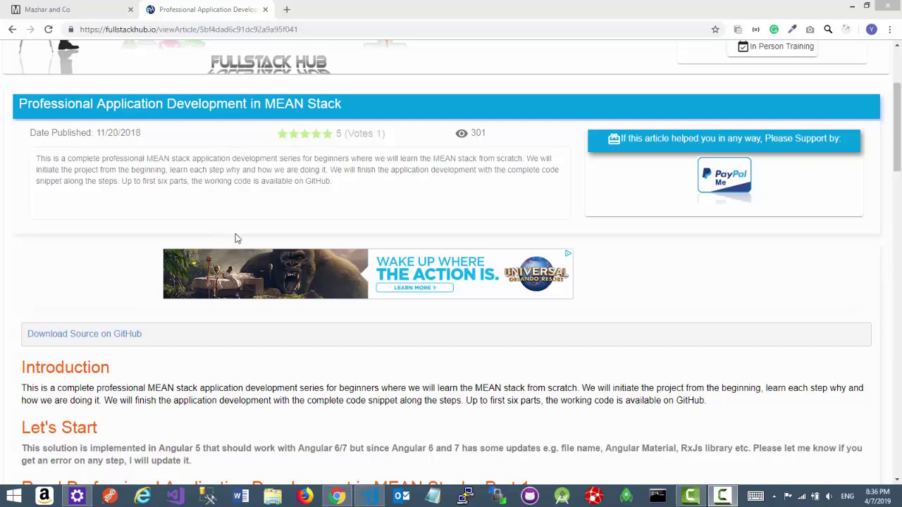
scroll(423, 206, up, 3)
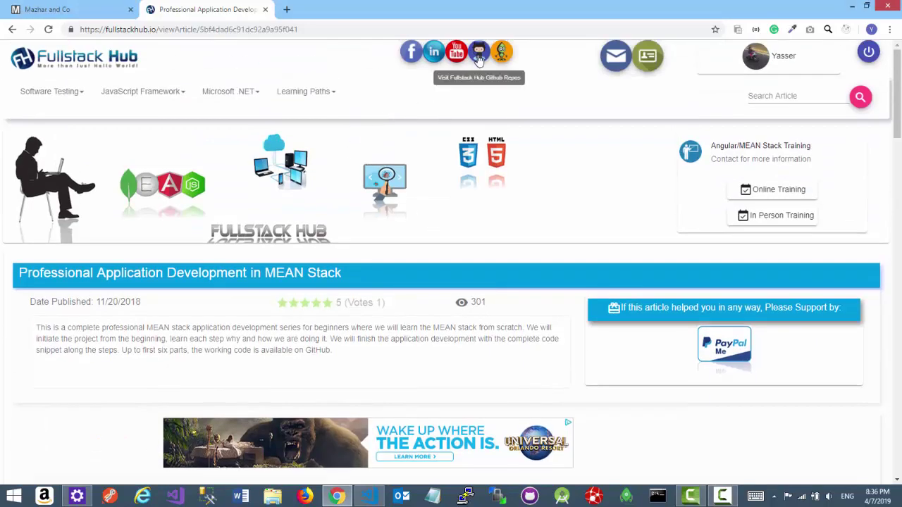
- Open Fullstack Hub's GitHub profile, then close it to return to the MEAN Stack article
click(479, 53)
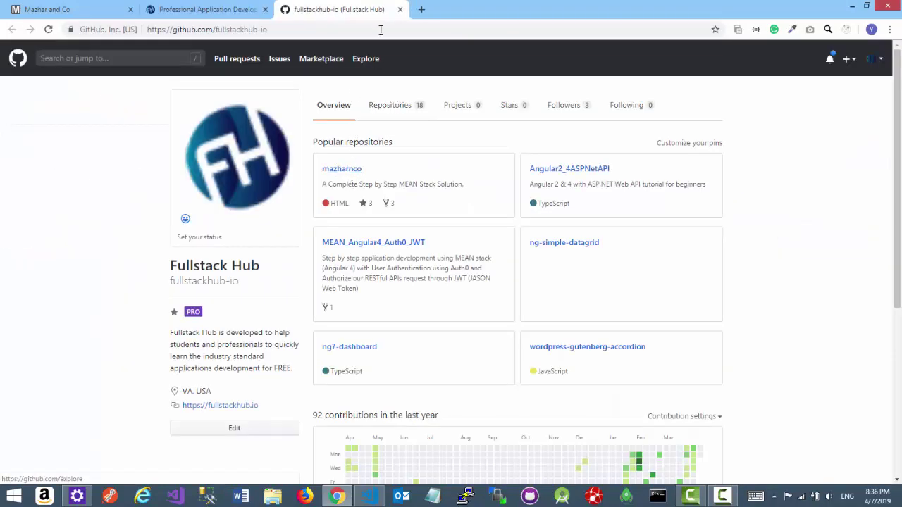
click(401, 10)
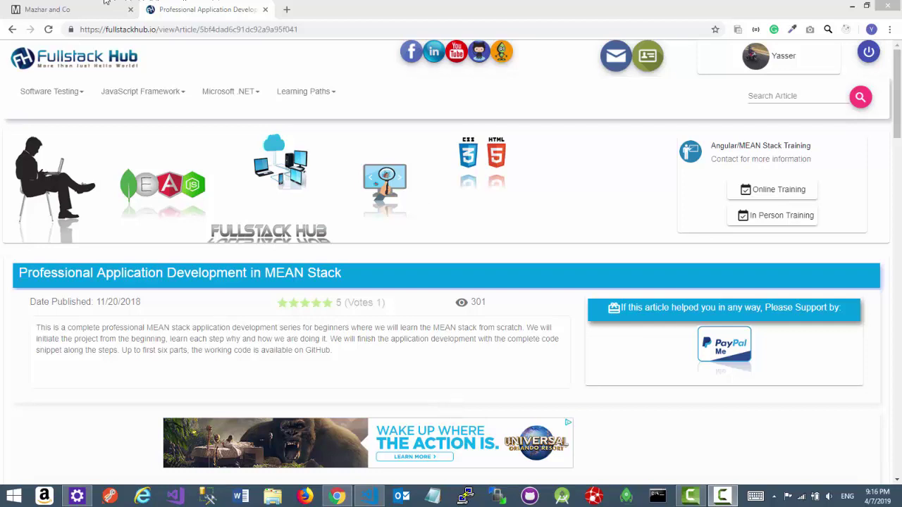
- On the local Mazhar & Co site, view the Services client list, then return home
click(103, 9)
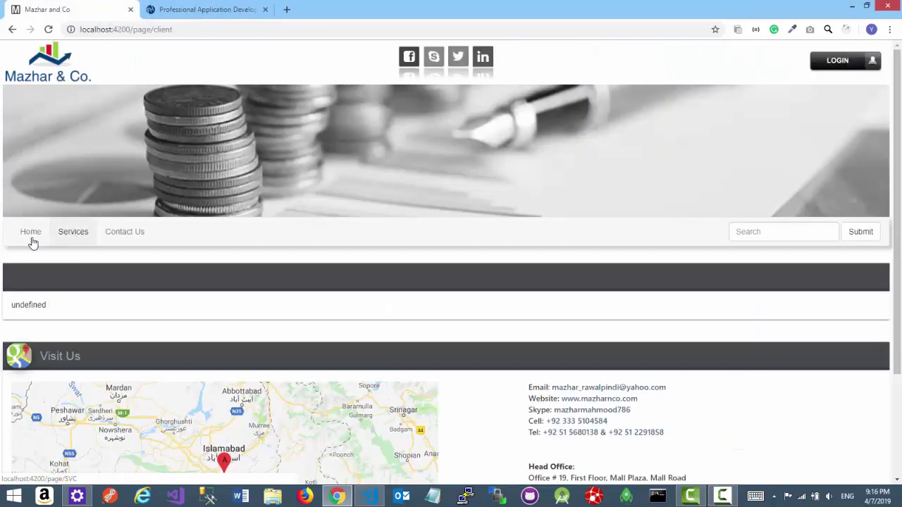
click(77, 240)
scroll(191, 266, down, 5)
scroll(191, 268, up, 4)
scroll(189, 265, up, 3)
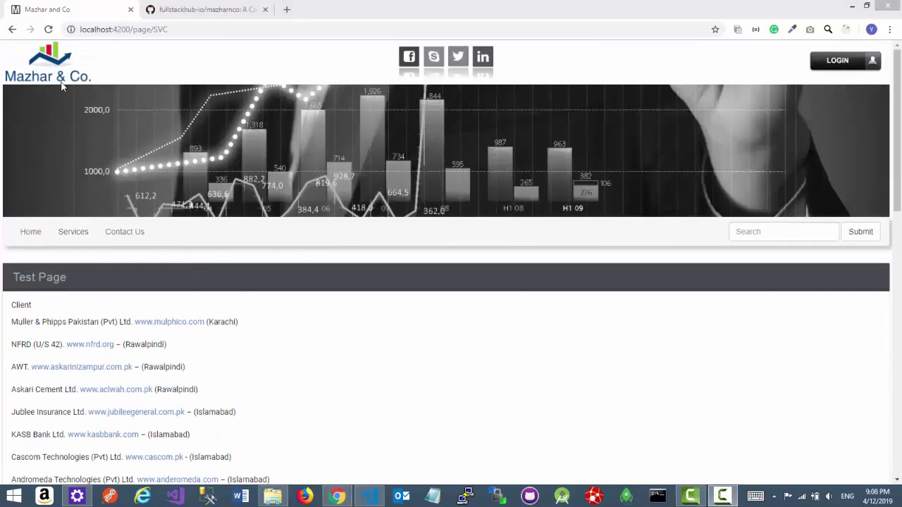
click(60, 81)
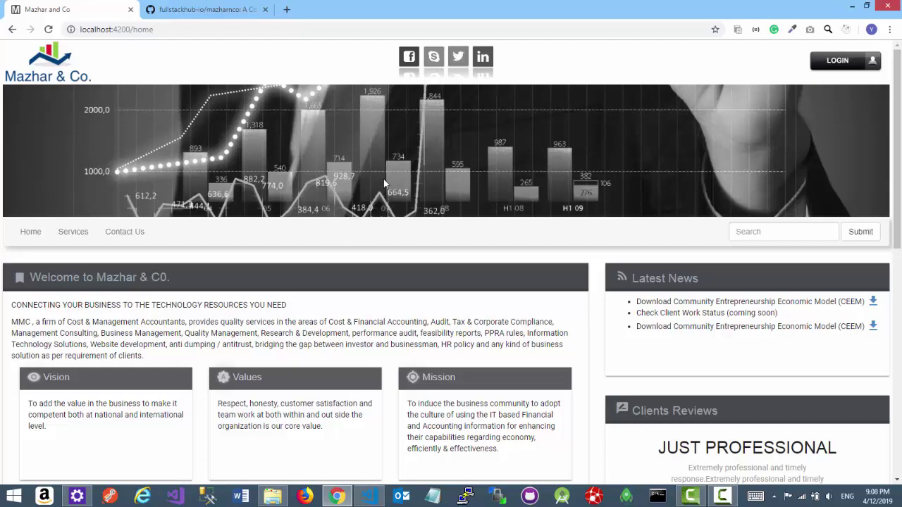
- Browse the home page's client reviews carousel and the next set of client logos
scroll(337, 301, down, 2)
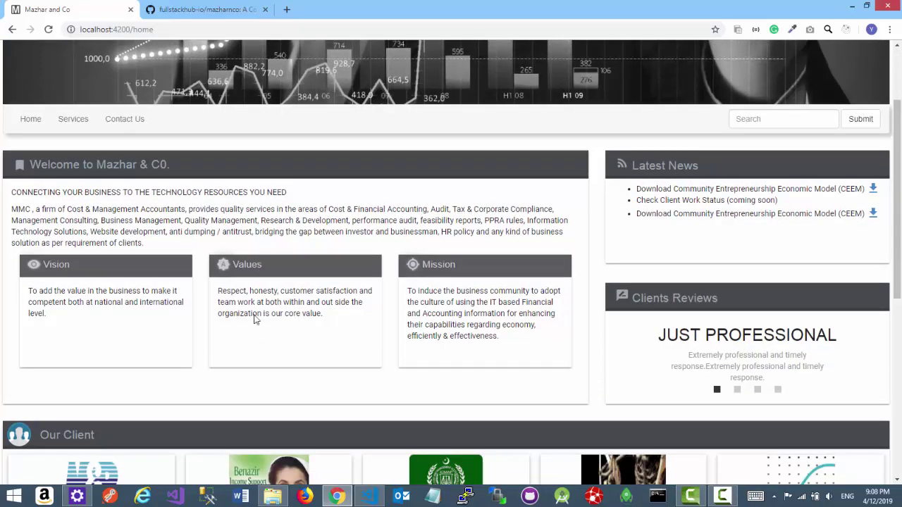
scroll(703, 352, down, 1)
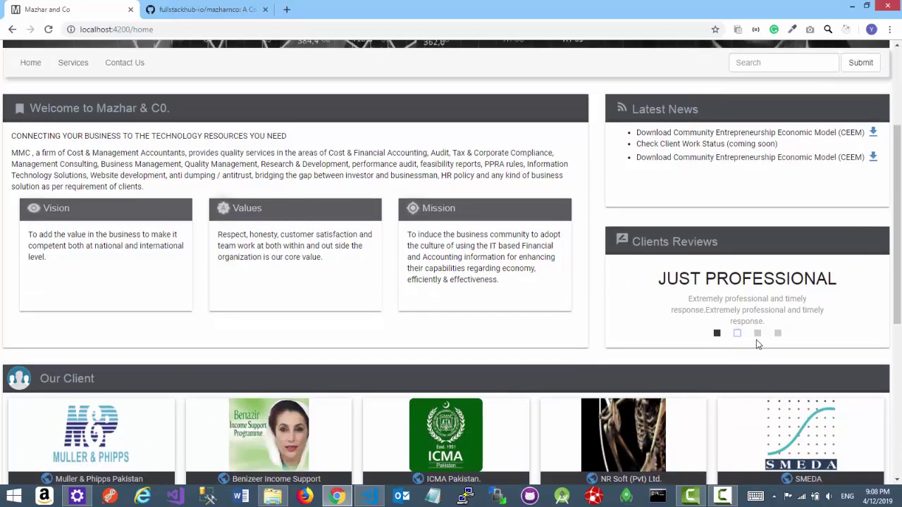
click(757, 334)
click(777, 333)
scroll(598, 341, down, 4)
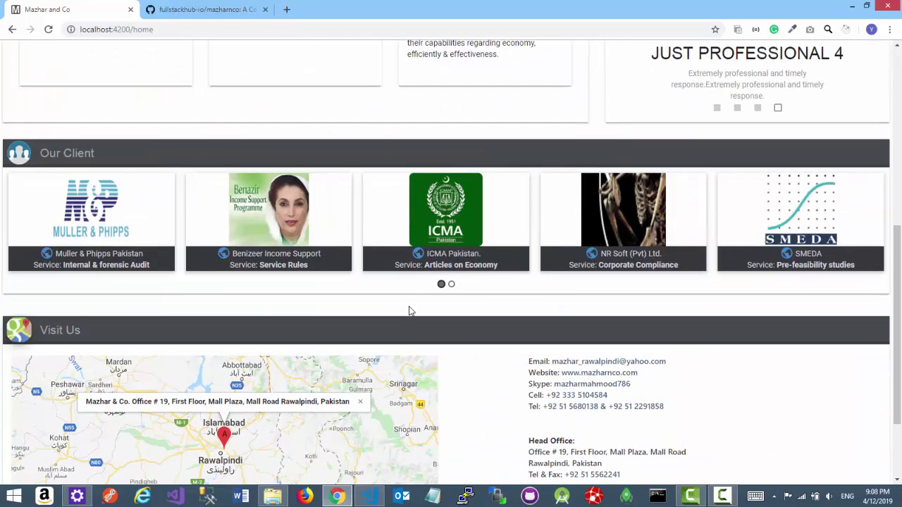
click(451, 284)
scroll(499, 358, down, 2)
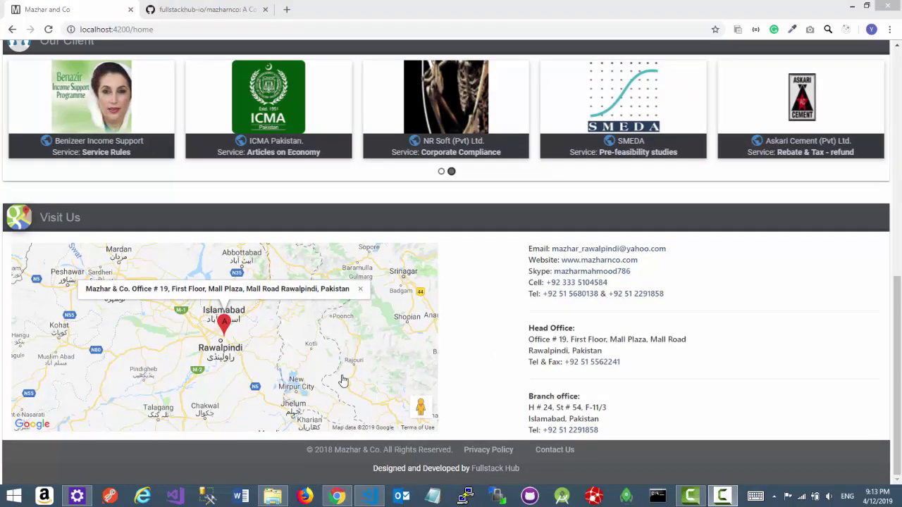
- In the mazharnco GitHub repository, show the list of branches from the master dropdown
click(199, 11)
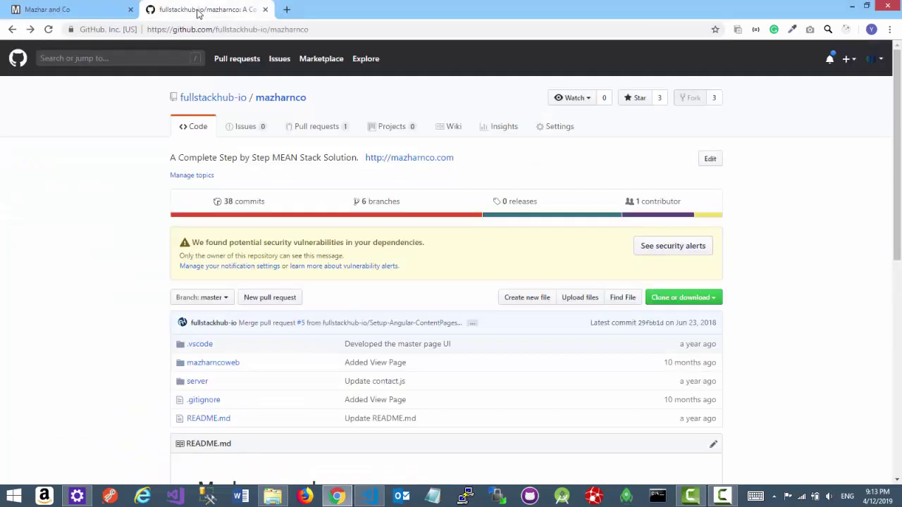
click(328, 28)
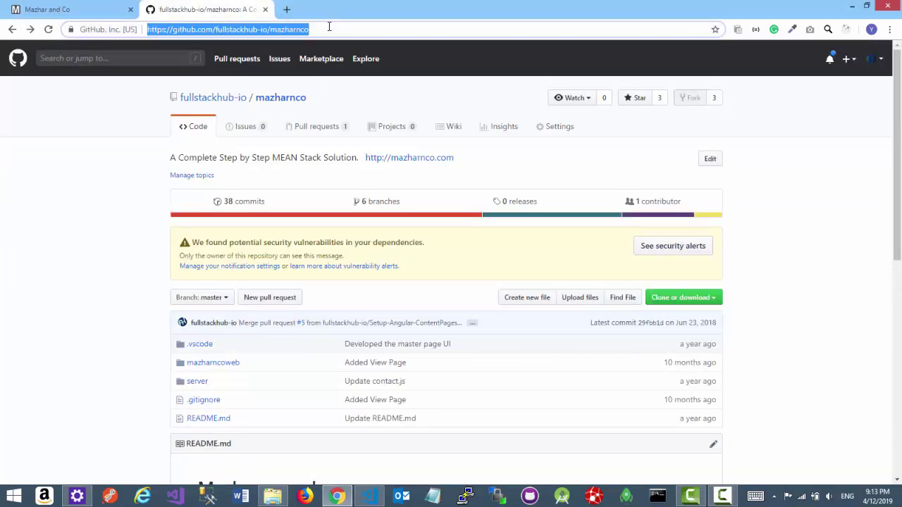
click(90, 322)
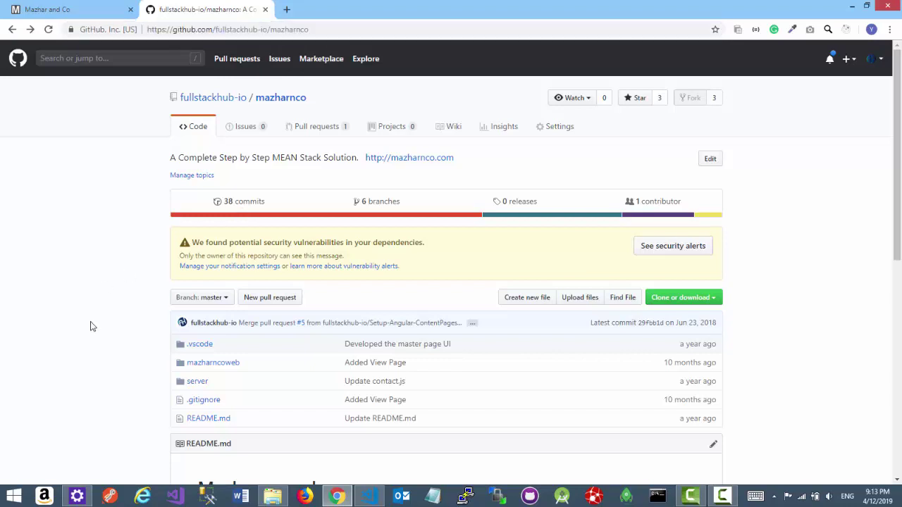
scroll(127, 268, down, 2)
click(227, 186)
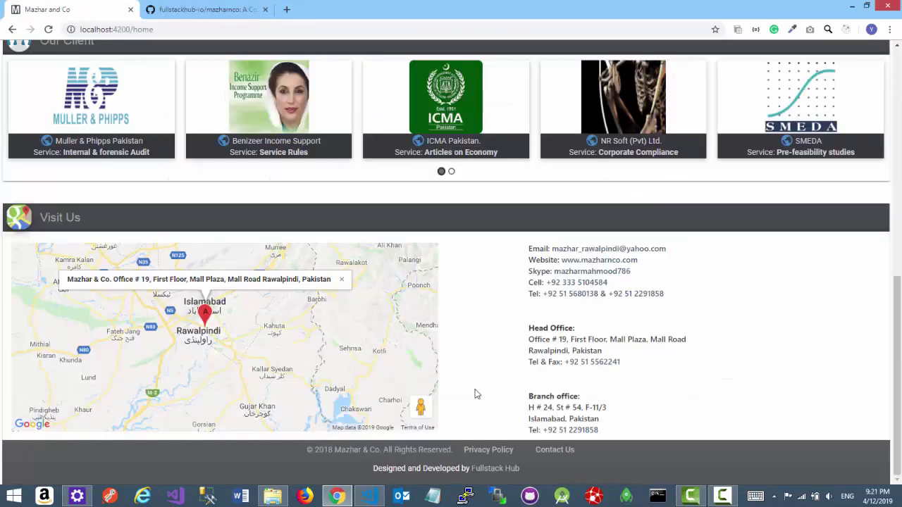
- Go to the Services page and scroll through the Test Page client list
scroll(475, 394, up, 7)
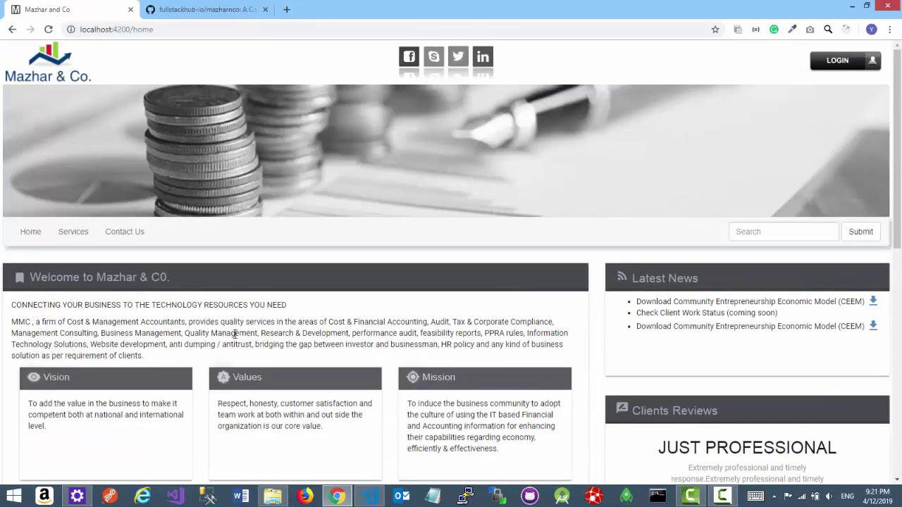
click(71, 232)
scroll(277, 357, down, 5)
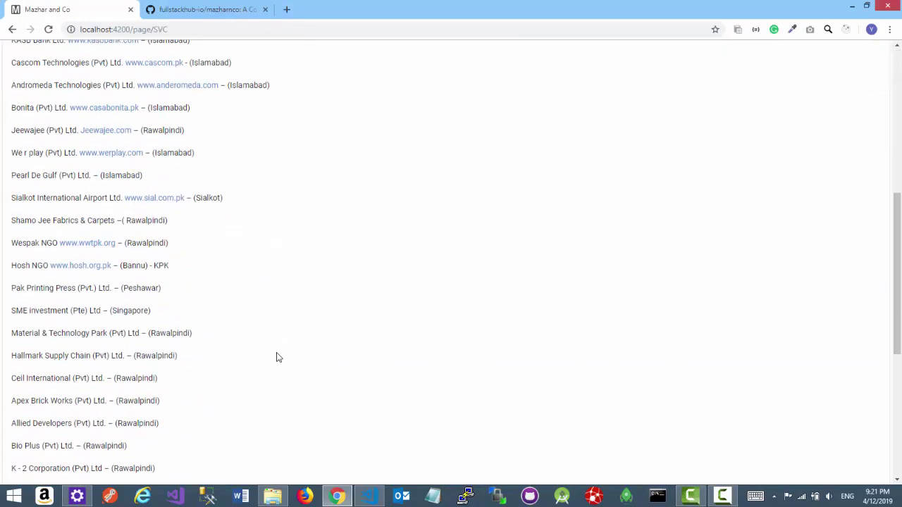
scroll(276, 357, up, 3)
scroll(277, 357, up, 2)
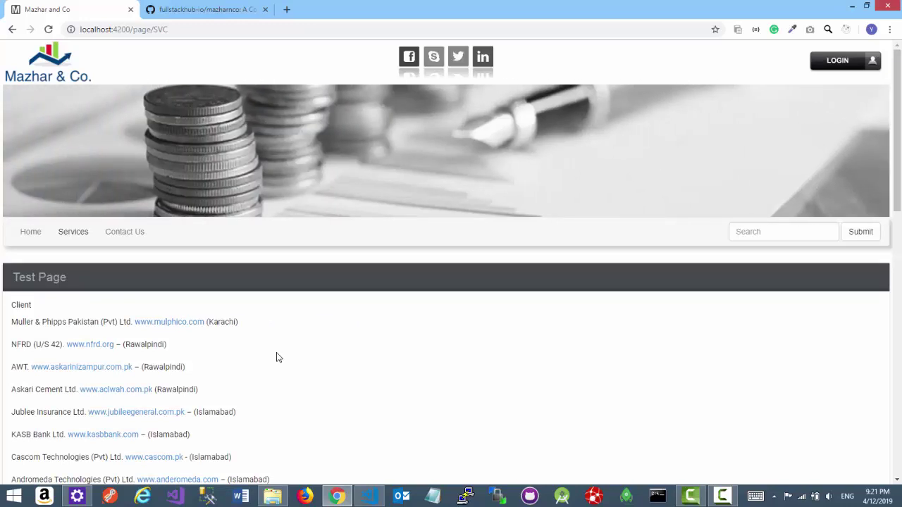
scroll(277, 357, down, 5)
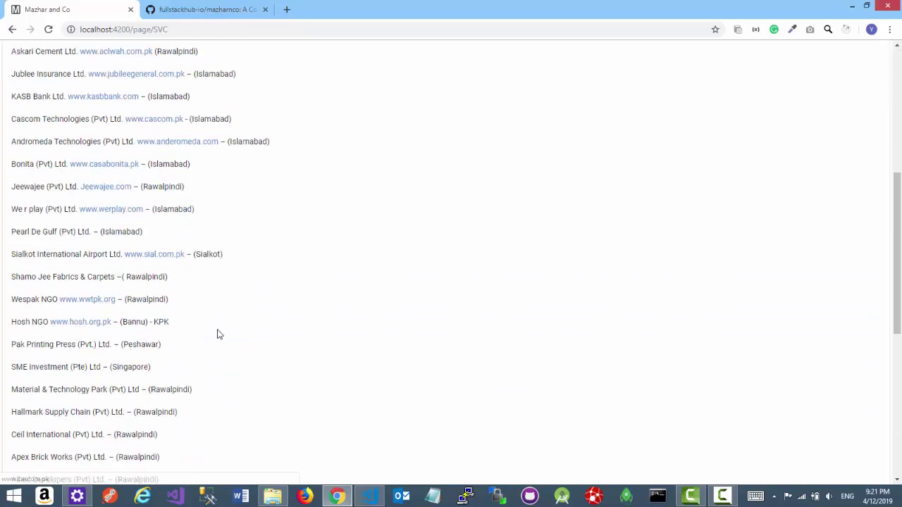
scroll(288, 328, up, 5)
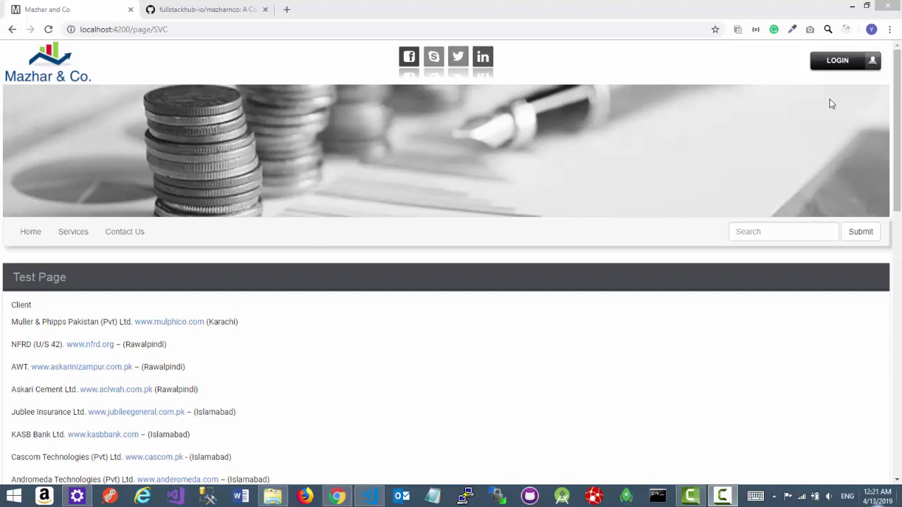
- Log in to the Mazhar & Co admin area with the admin e-mail and password
click(835, 62)
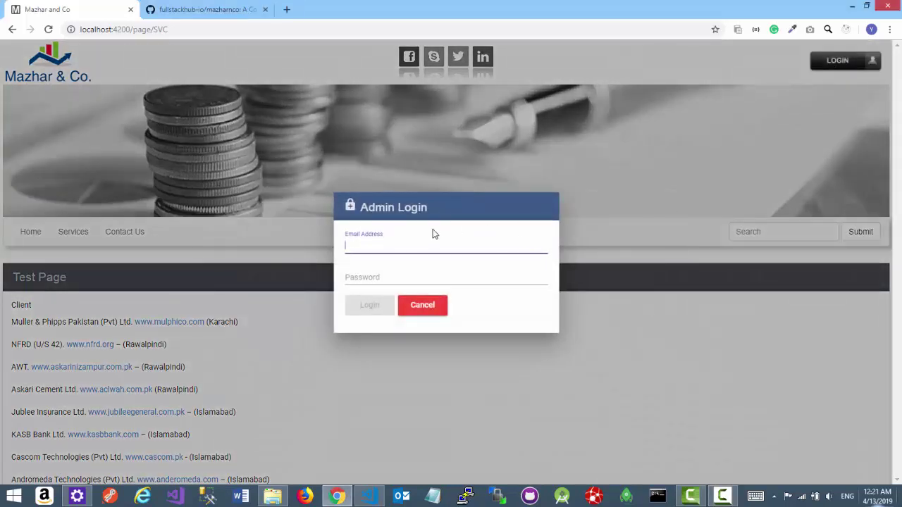
key(ctrl+v)
click(396, 279)
text(123456)
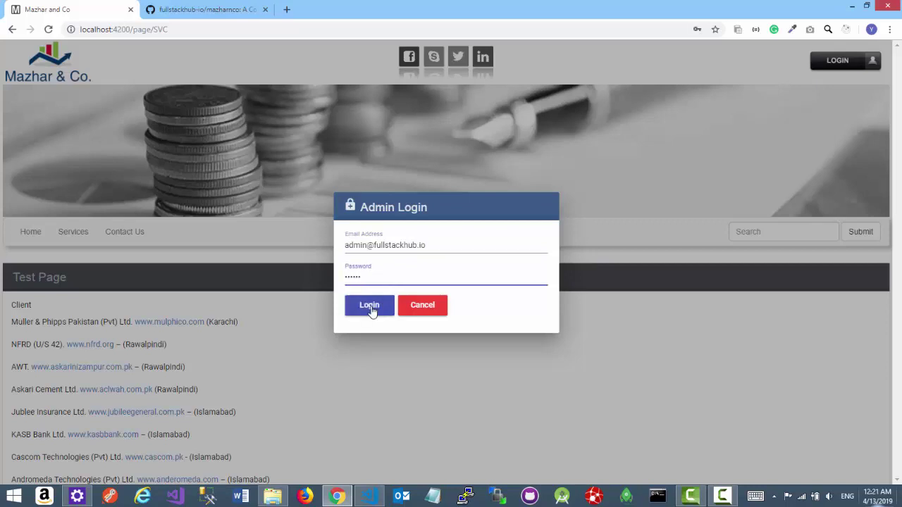
click(370, 307)
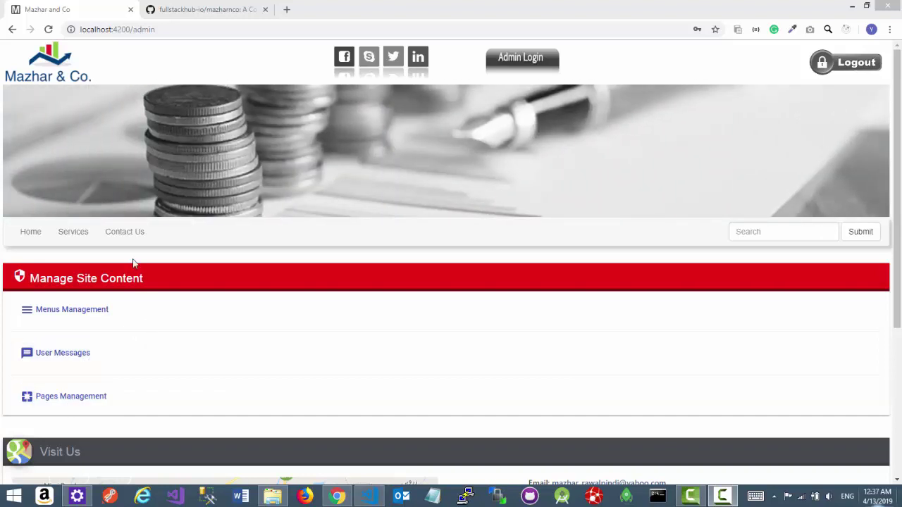
- View the site's contact page, then go back to the admin content management page
click(129, 236)
scroll(120, 310, down, 2)
scroll(129, 350, up, 2)
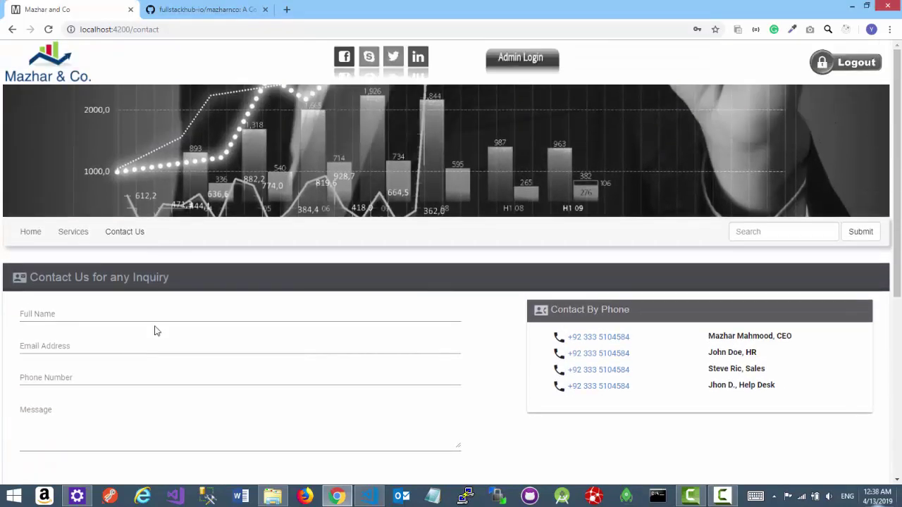
click(518, 62)
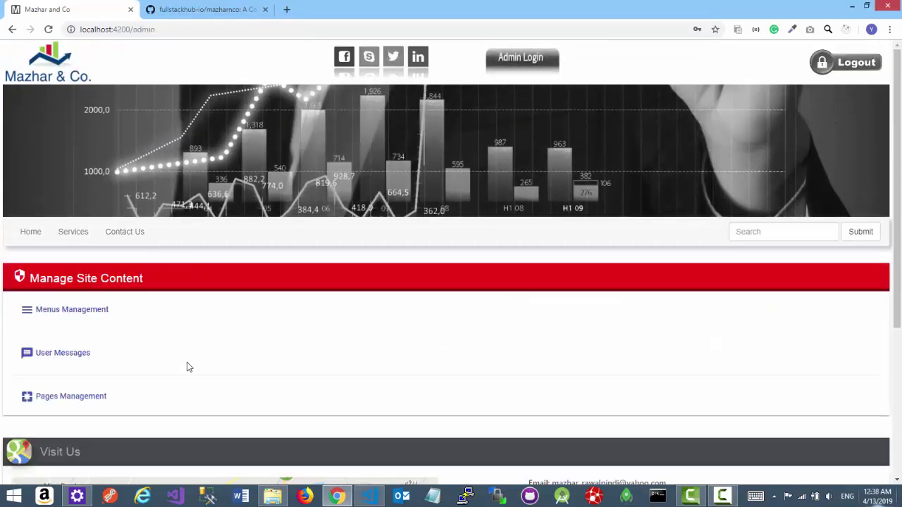
- Review the single test message in User Messages, then return to the content menu
click(68, 355)
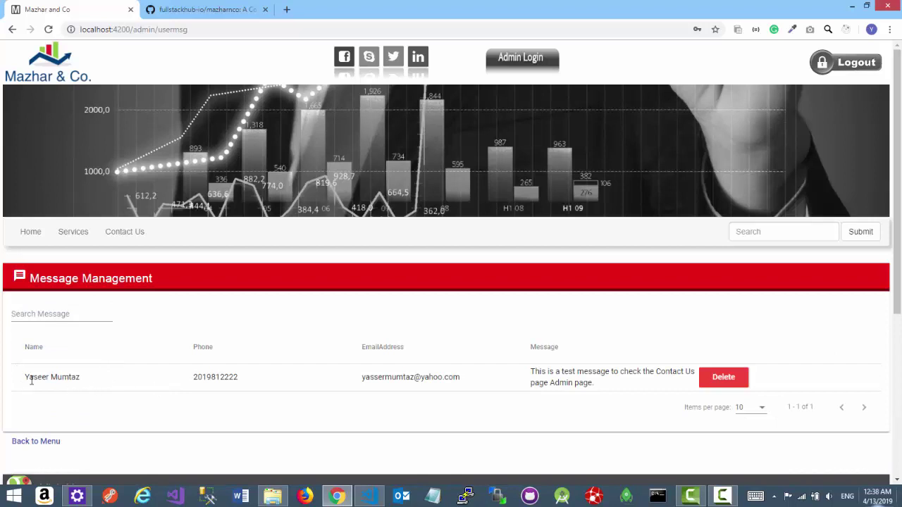
drag(34, 379, 107, 383)
click(118, 384)
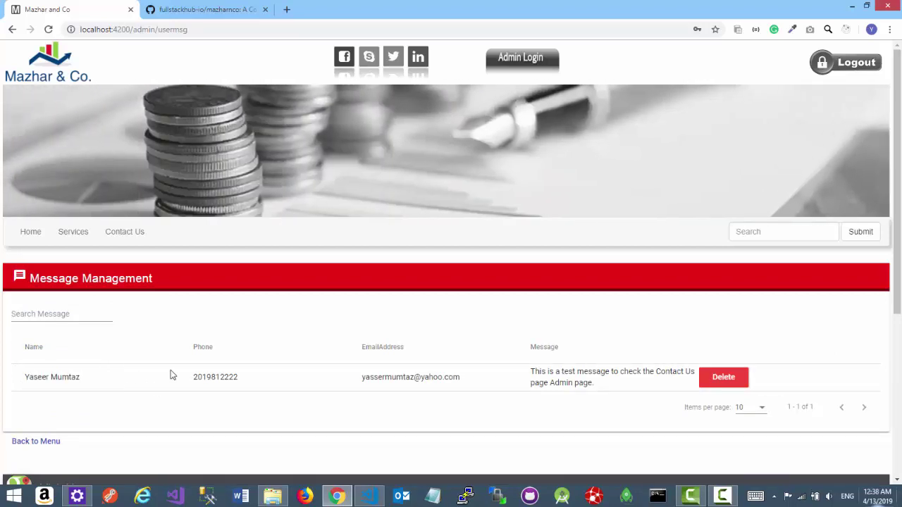
drag(600, 385, 533, 371)
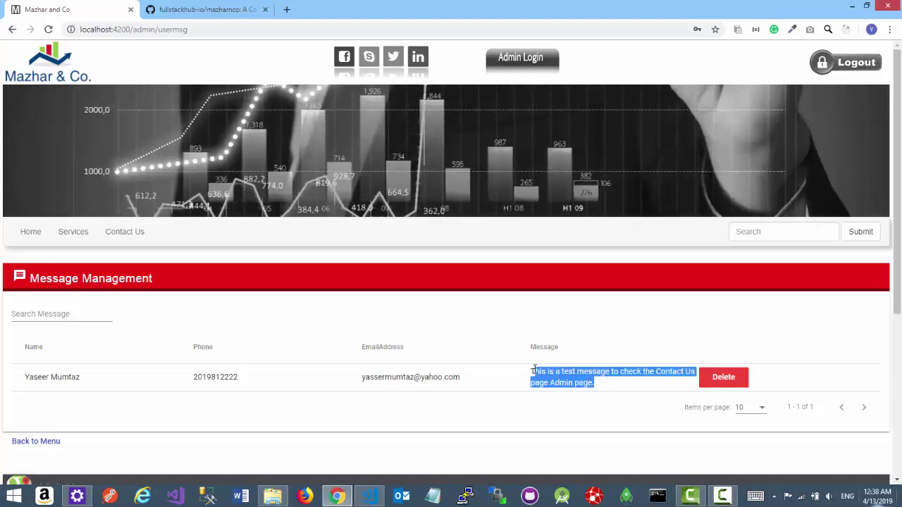
click(478, 409)
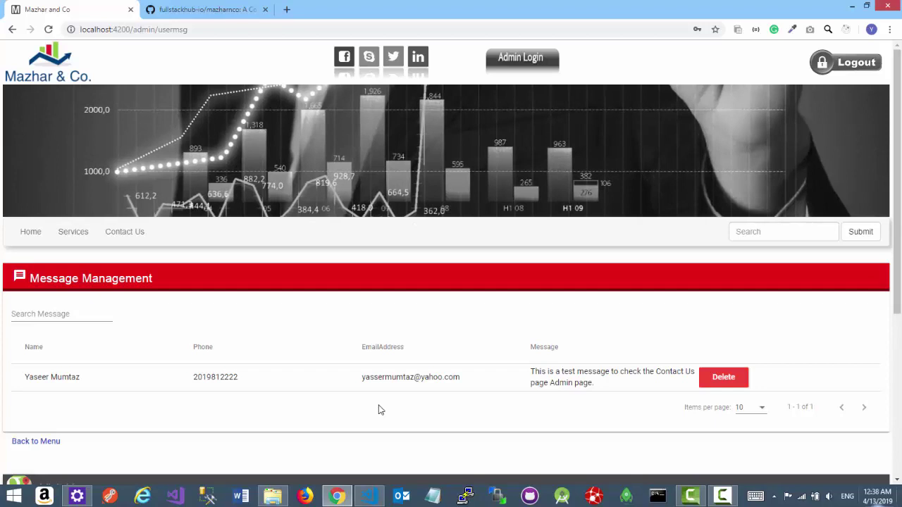
click(60, 442)
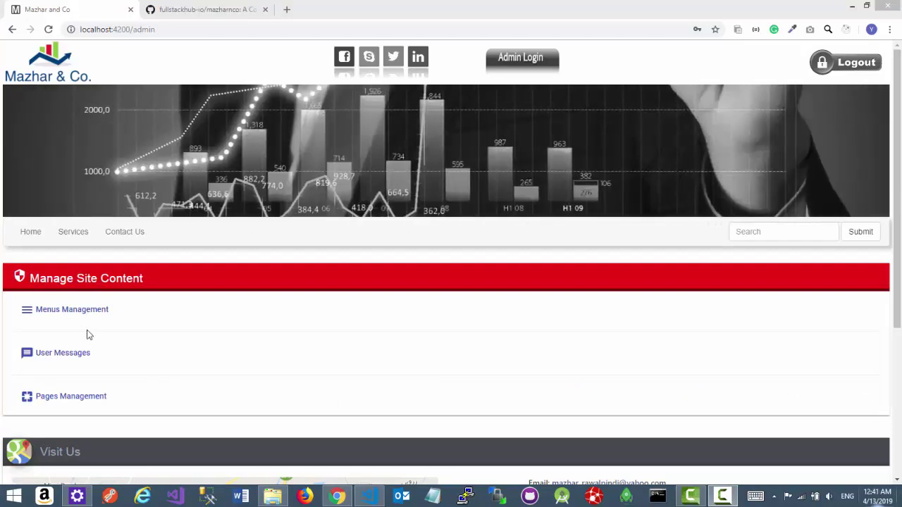
- Open Menus Management, listing the existing Services menu (code SVC, order 100, Active)
click(77, 317)
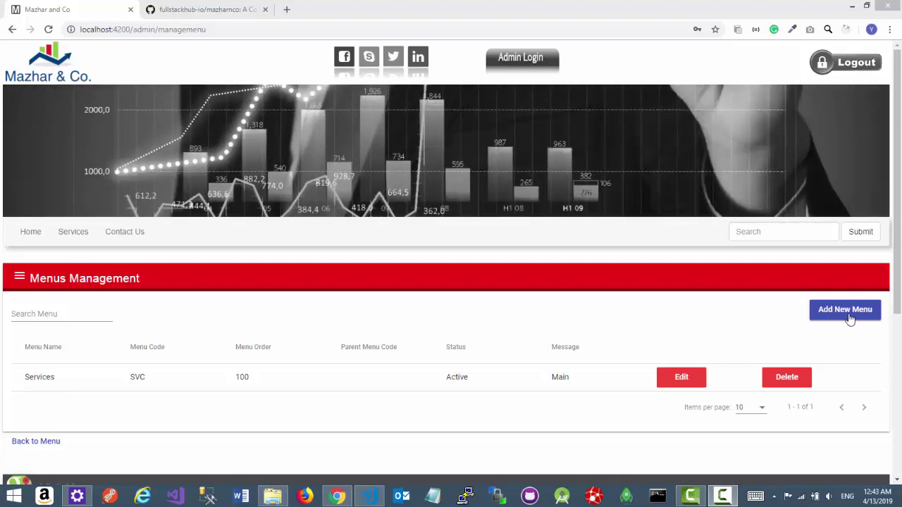
- Start a new menu named Article with code ATRCL and menu order 200
click(849, 317)
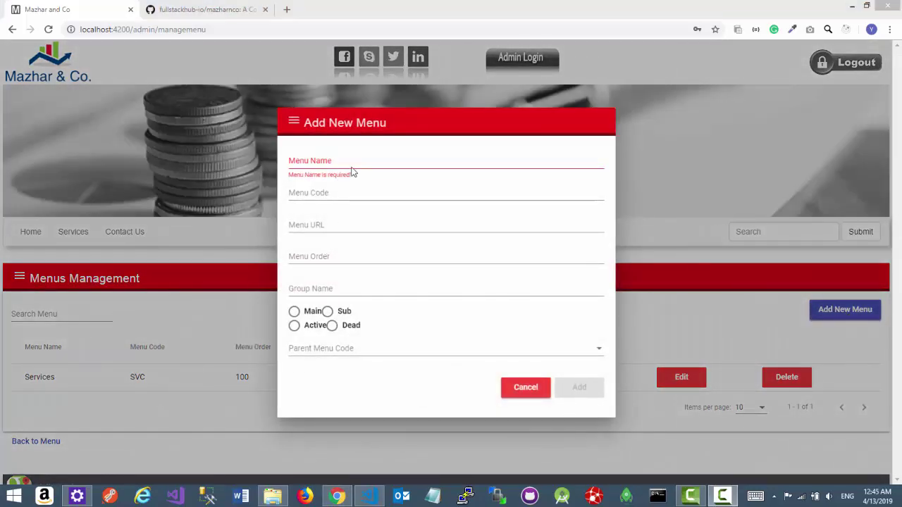
click(351, 160)
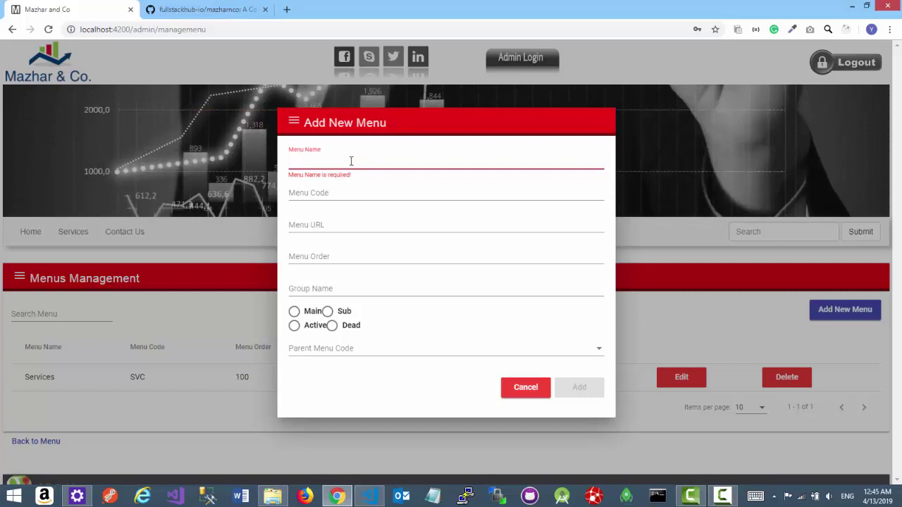
text(Article)
key(Tab)
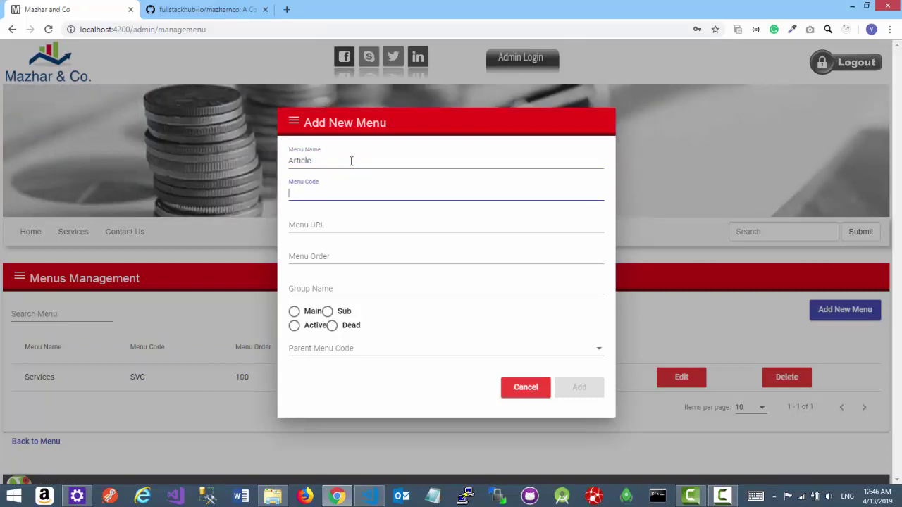
text(ATRCL)
key(Tab)
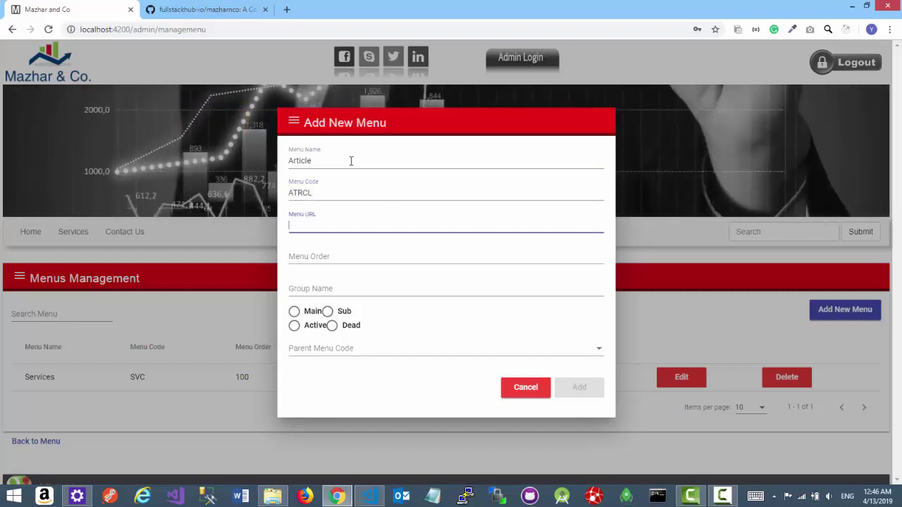
key(Tab)
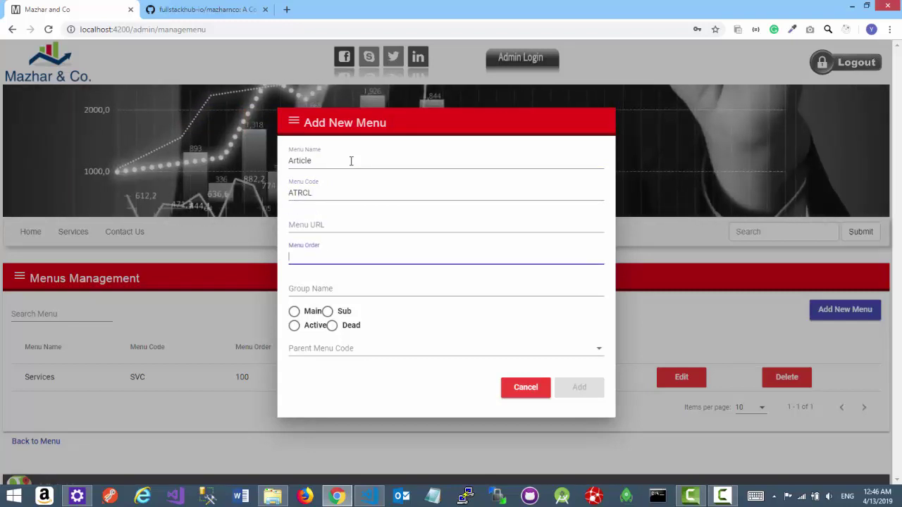
text(20)
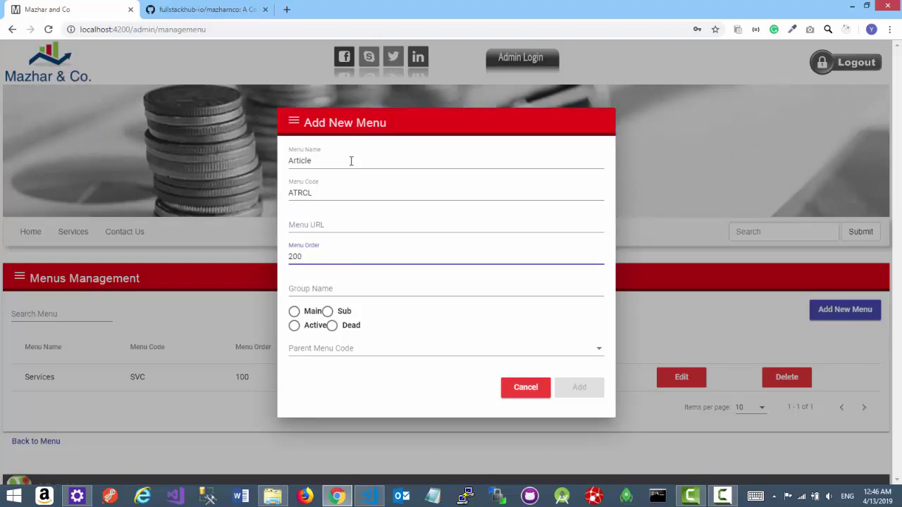
text(0)
- Give the Article menu group ARTCL, mark it Main and Active, and save it
key(Tab)
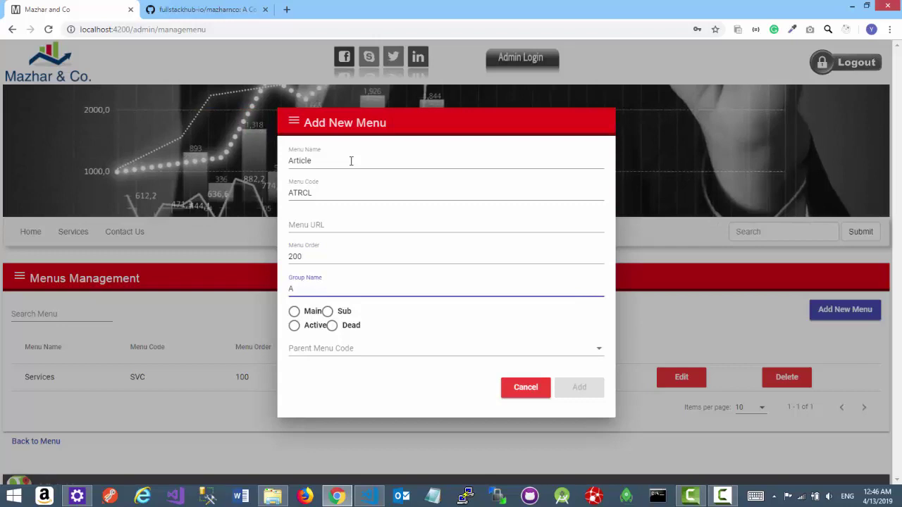
text(ARTCL)
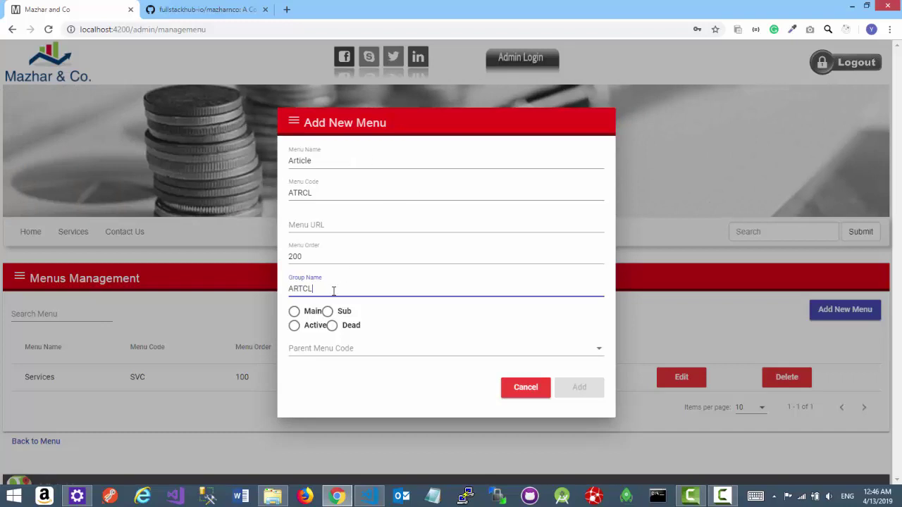
click(294, 310)
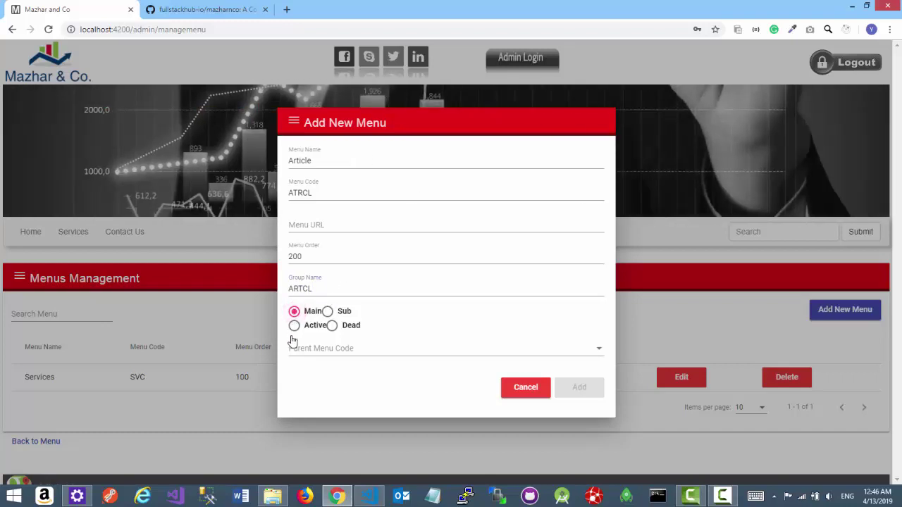
click(294, 326)
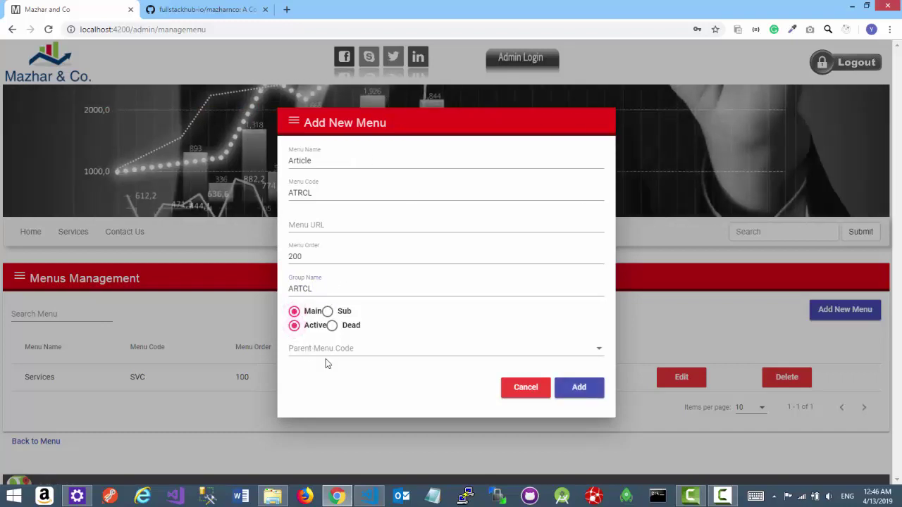
click(582, 393)
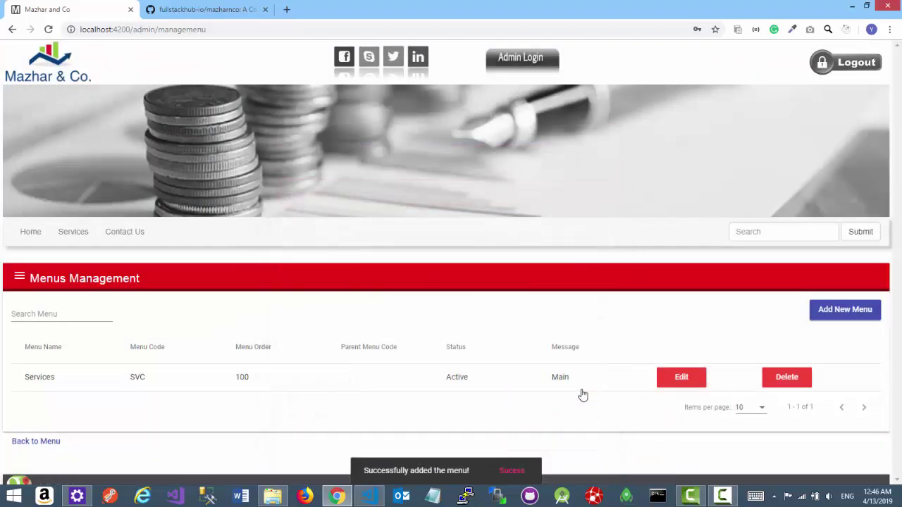
- Edit the Article menu's name to 'Articles' by adding an 's', and update it
scroll(215, 381, down, 3)
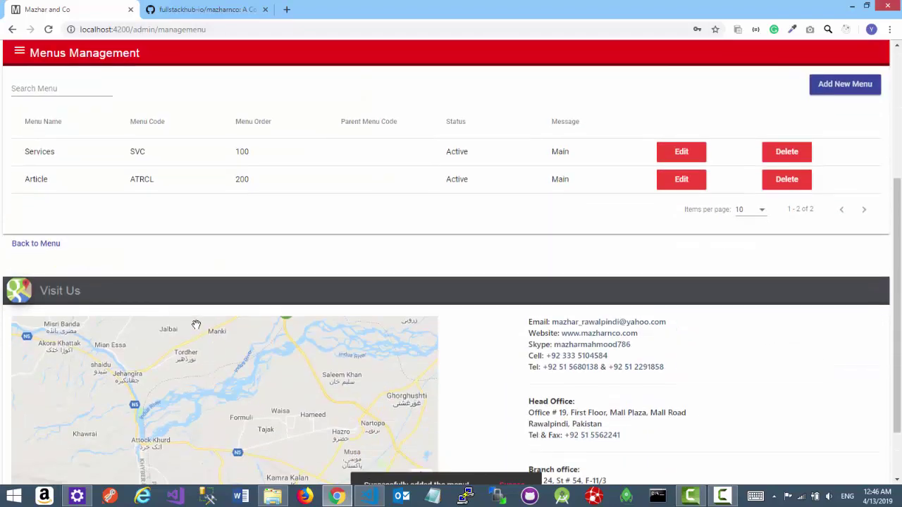
scroll(147, 248, up, 2)
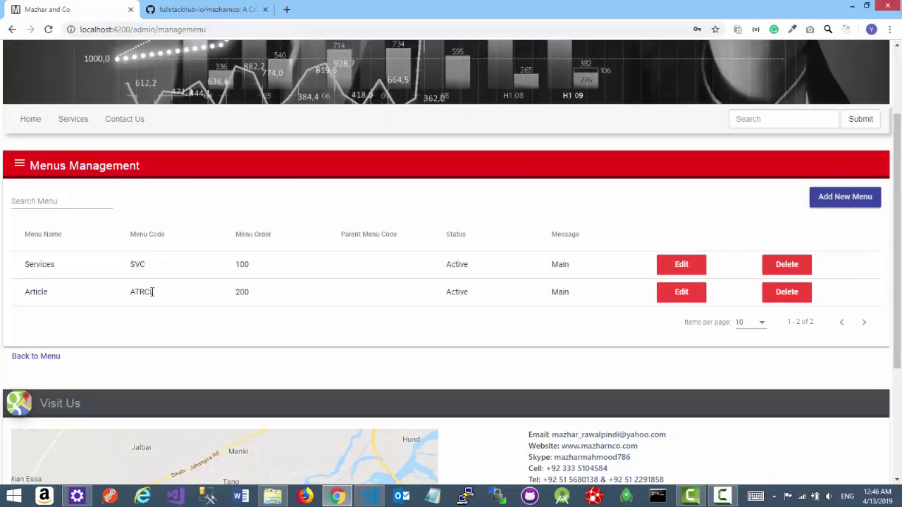
click(35, 295)
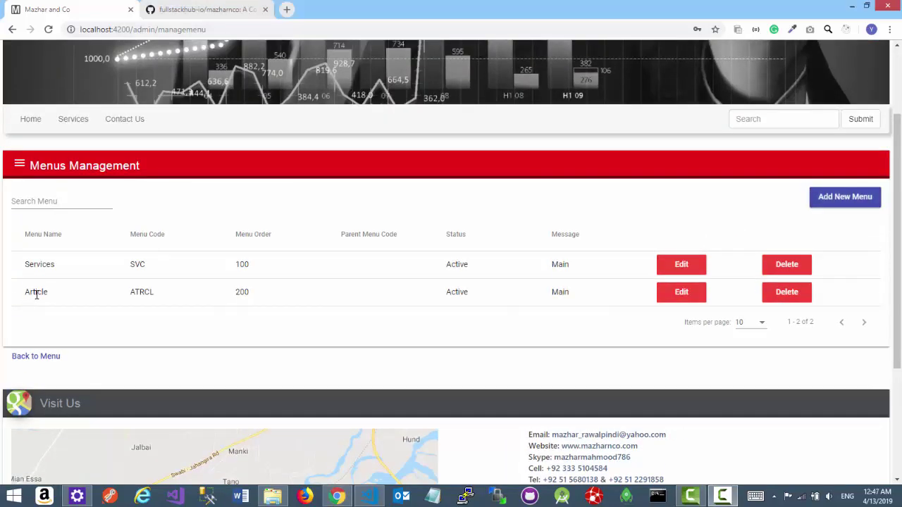
click(666, 295)
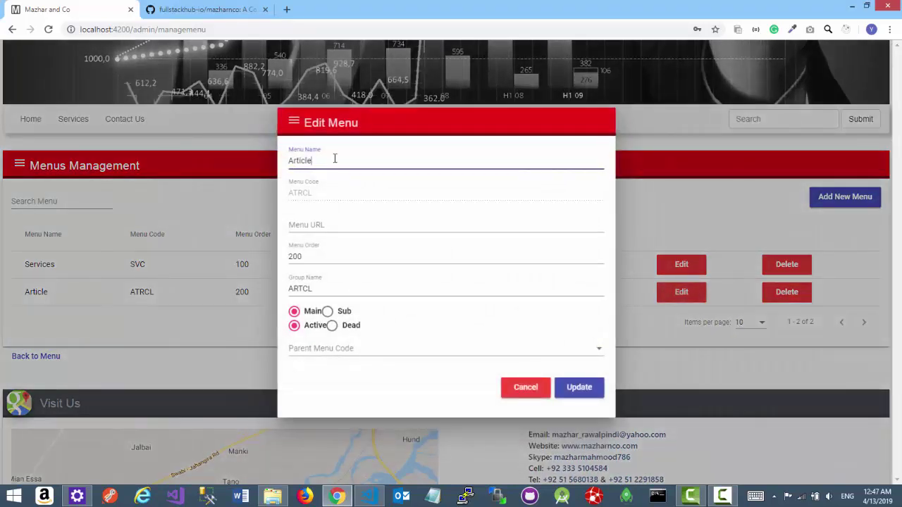
text(s)
click(579, 389)
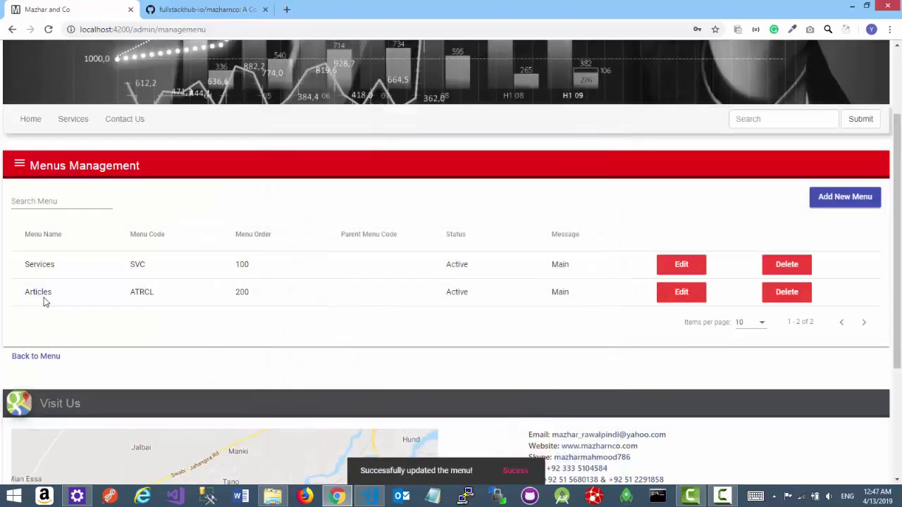
double_click(37, 295)
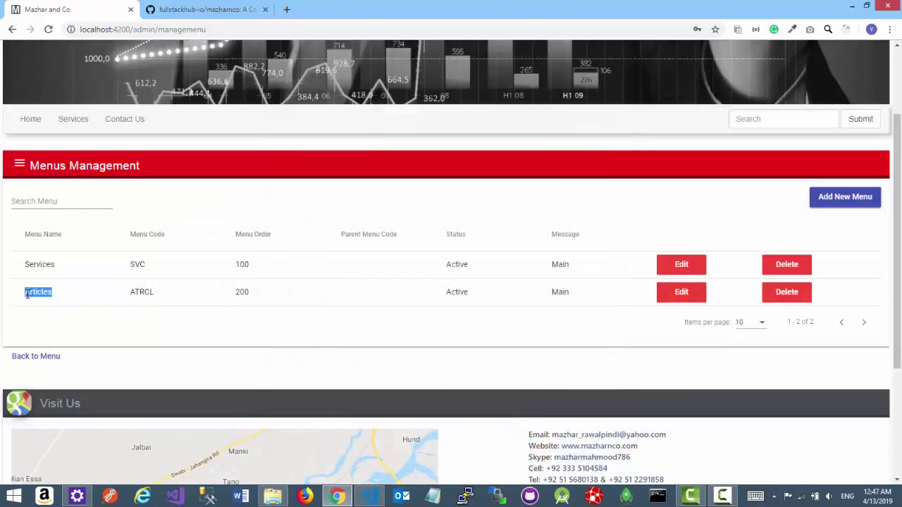
scroll(227, 388, up, 1)
click(229, 390)
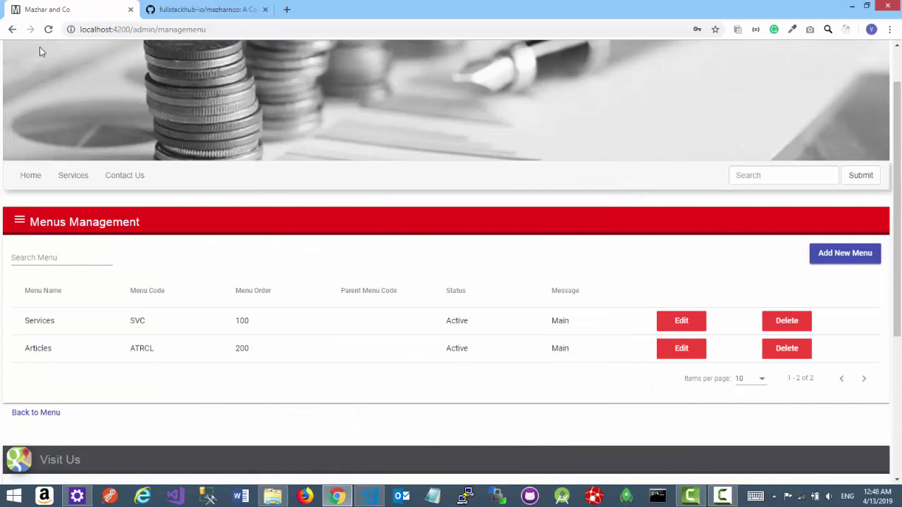
- Reload the site so Articles shows in the navigation, then start another new menu
click(46, 31)
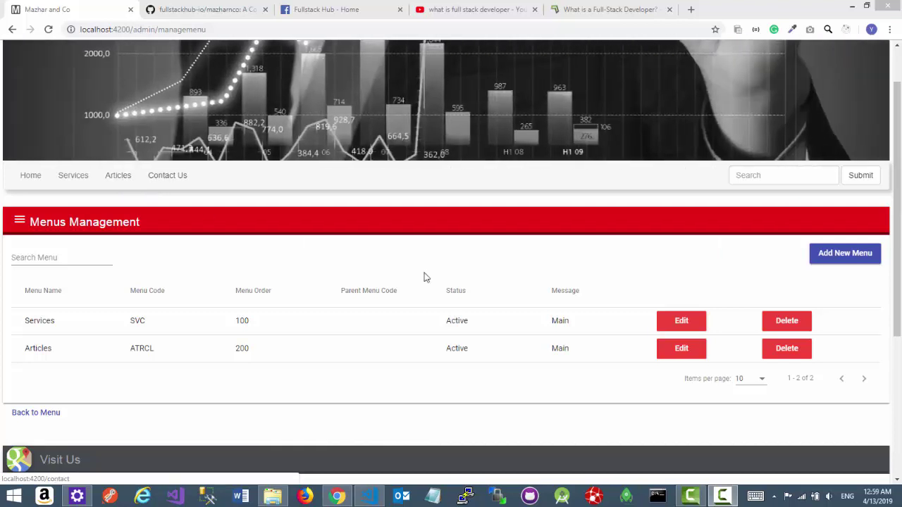
click(851, 260)
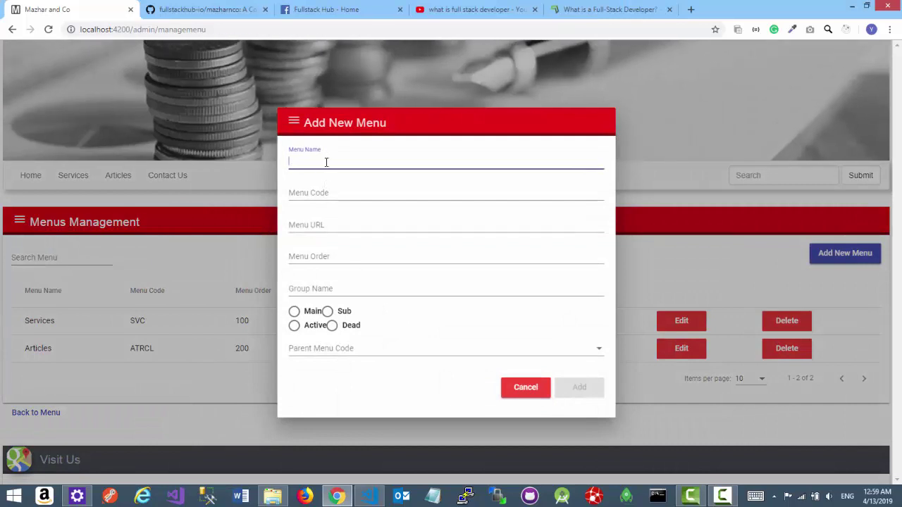
- Add an active Full Stack Development sub-menu (code FSD, order 300, group FSD) under Articles
text(Full)
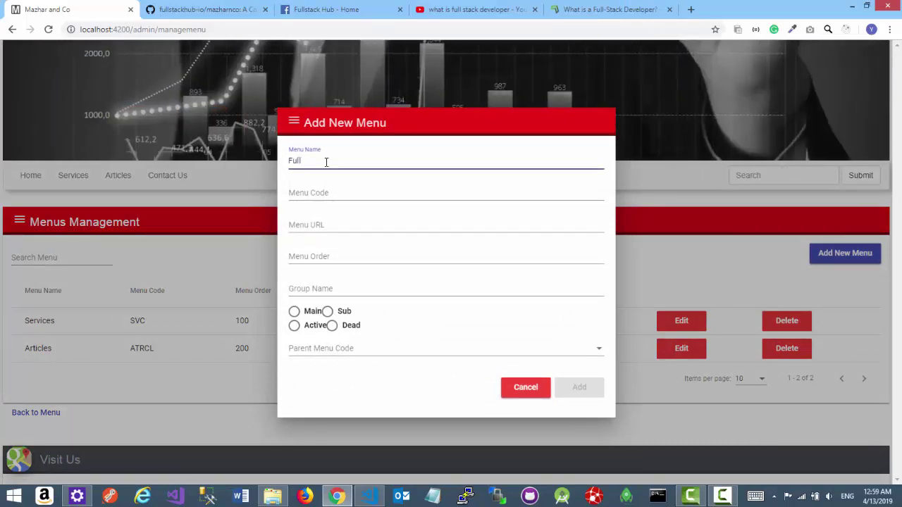
text( Stack Development)
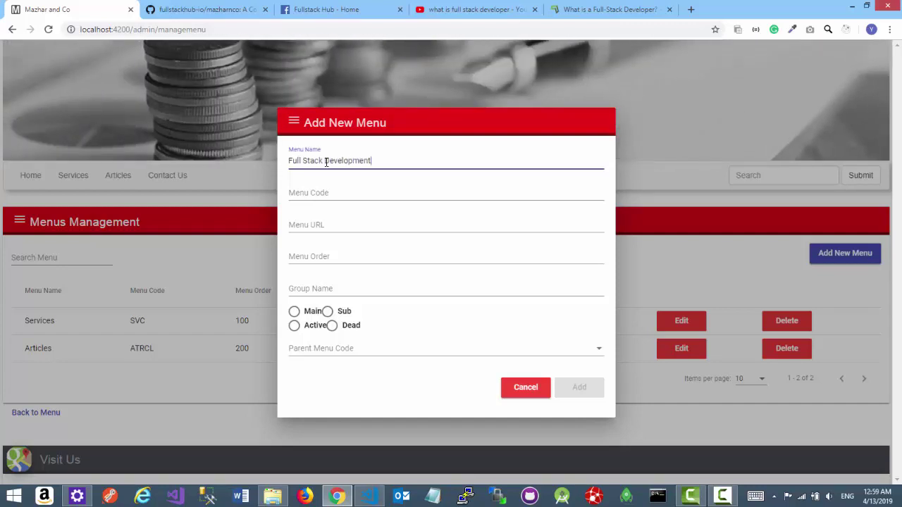
key(Tab)
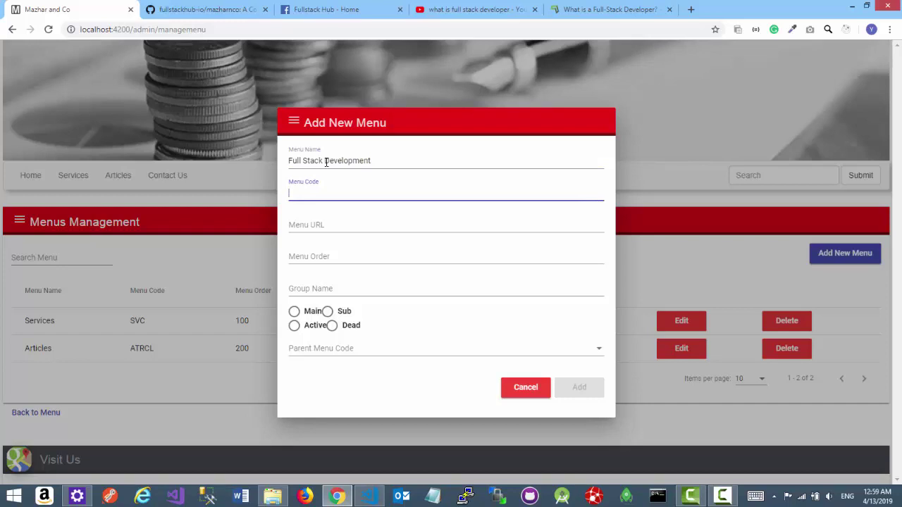
text(FSD)
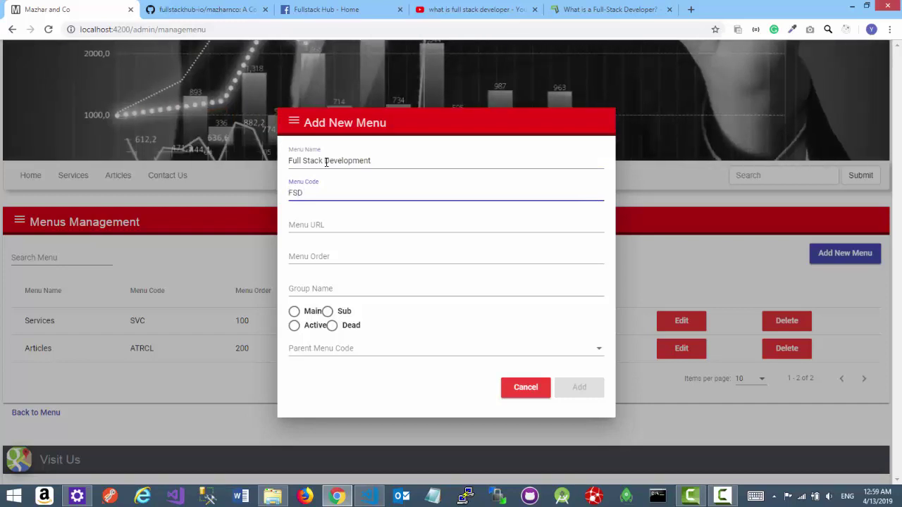
key(Tab)
key(Tab)
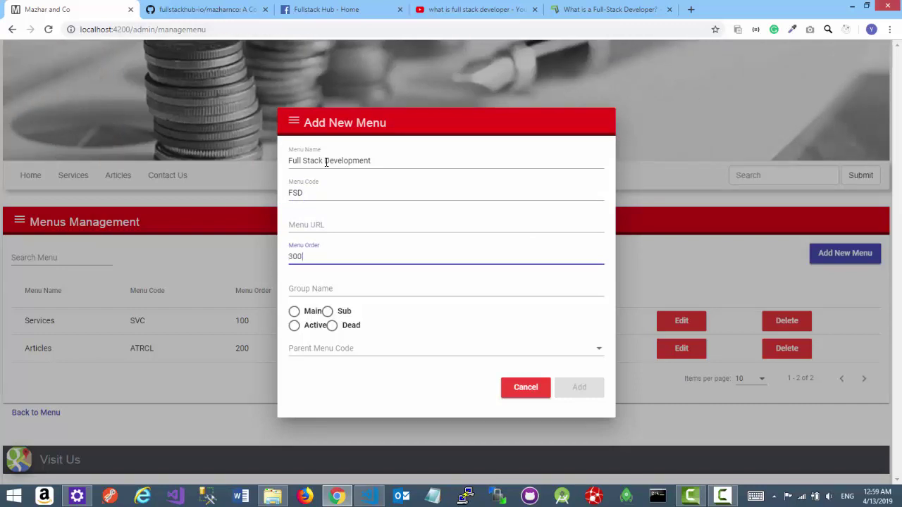
key(Tab)
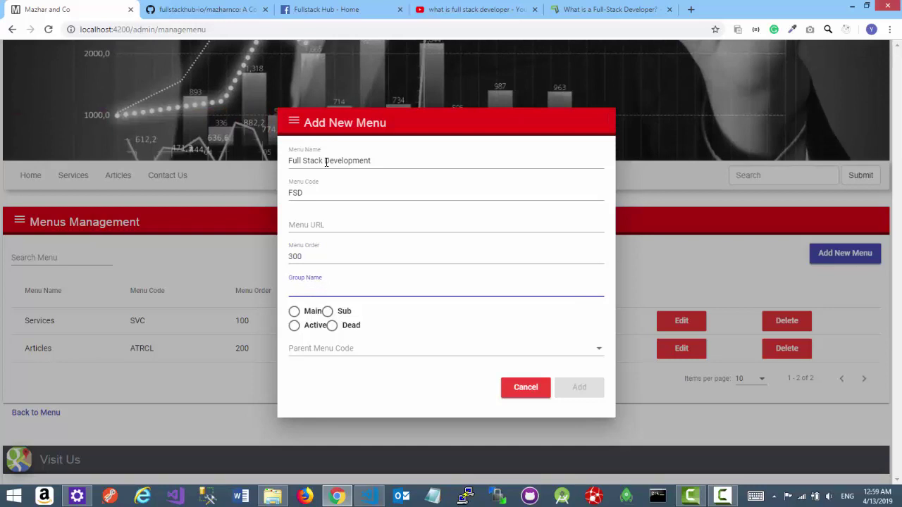
text(FSD)
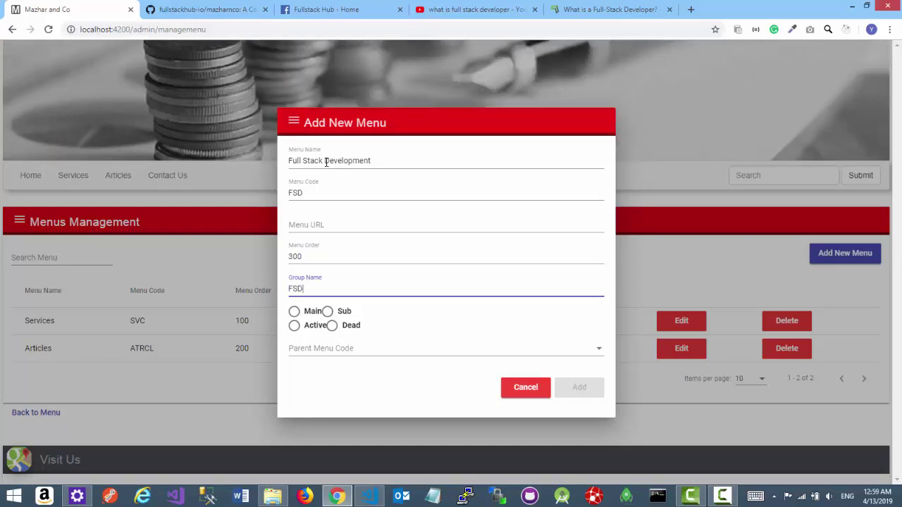
click(327, 312)
click(294, 326)
click(435, 352)
click(297, 374)
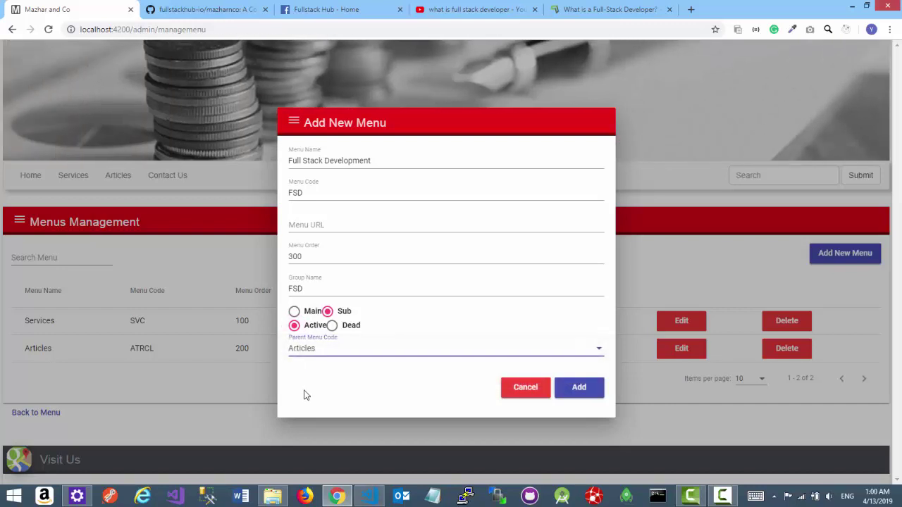
click(582, 392)
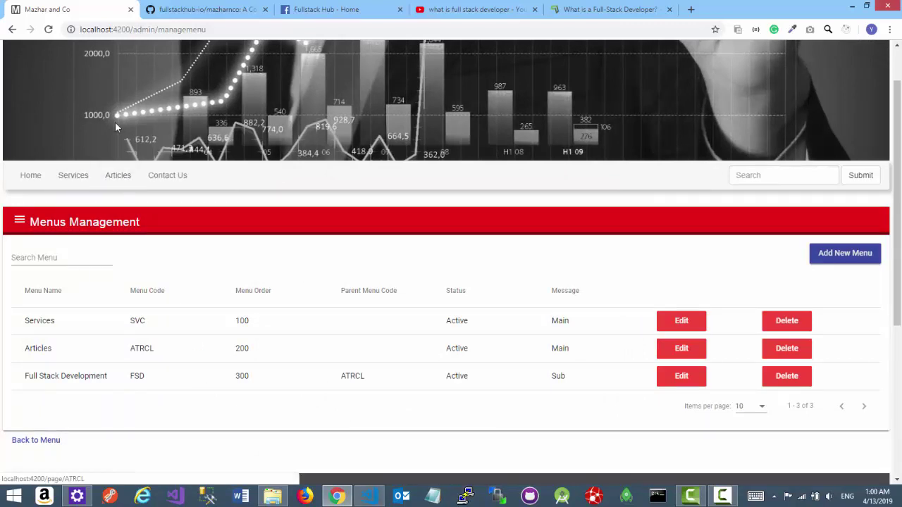
- Reload the site and check Full Stack Development now appears under Articles
click(48, 29)
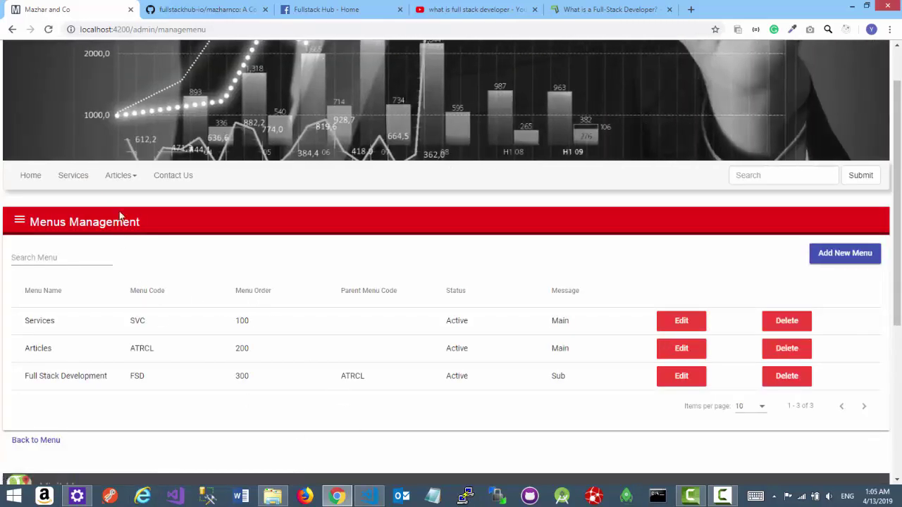
click(119, 175)
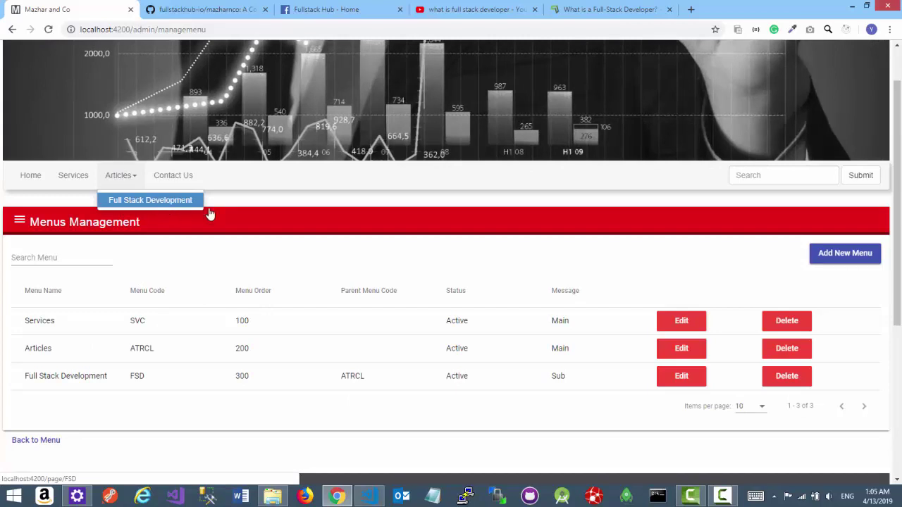
mouse_move(119, 185)
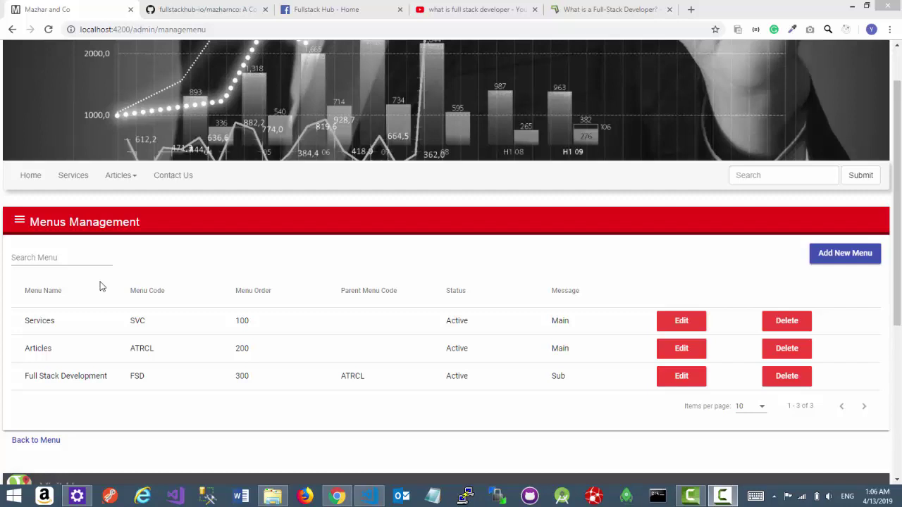
- Cancel a delete confirmation for Services, keeping it, and show the Articles submenu again
click(789, 323)
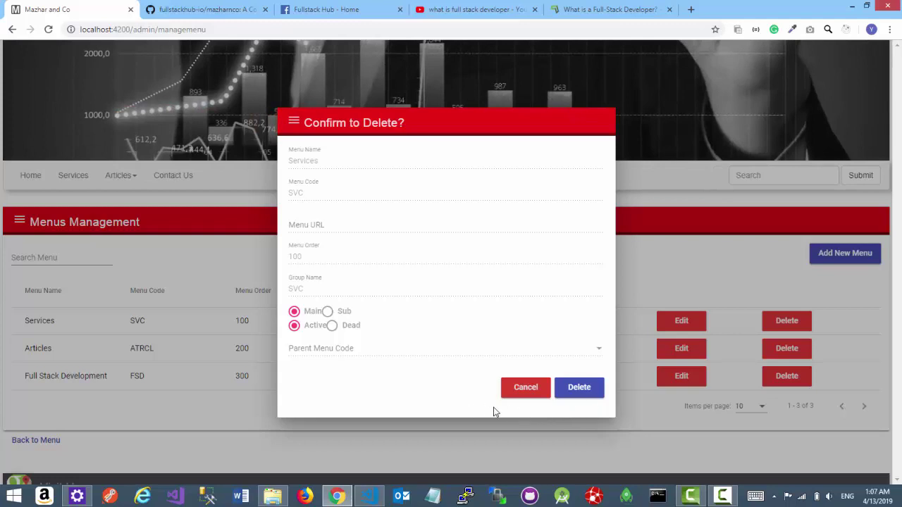
click(524, 392)
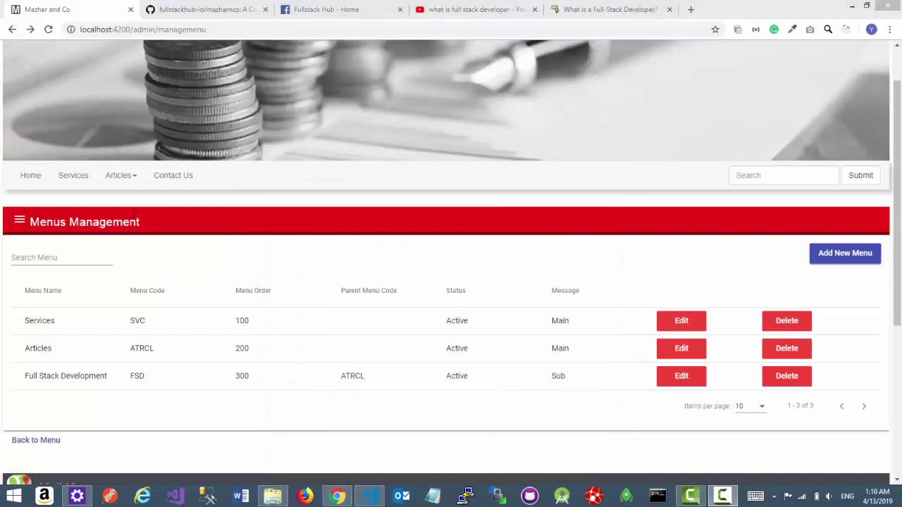
click(125, 177)
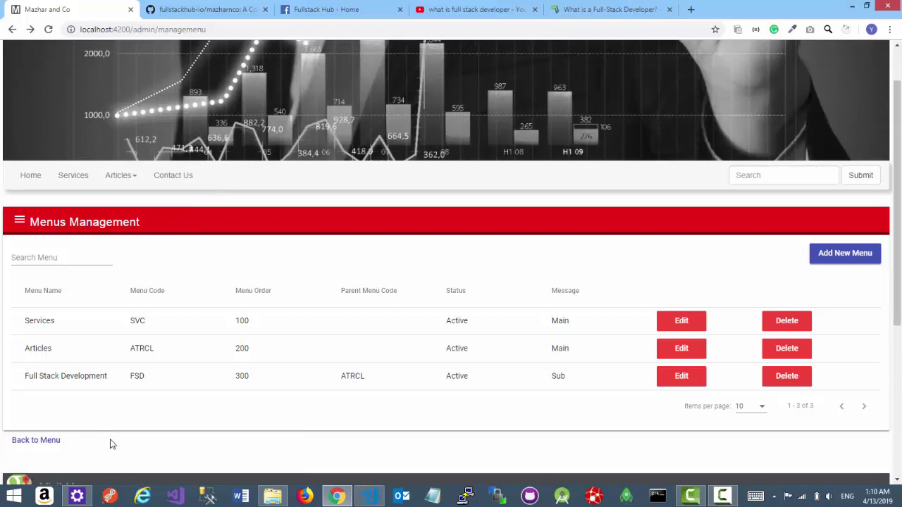
- Go back to the admin menu, enter Pages Management and bring up an empty Add New Page form
click(39, 448)
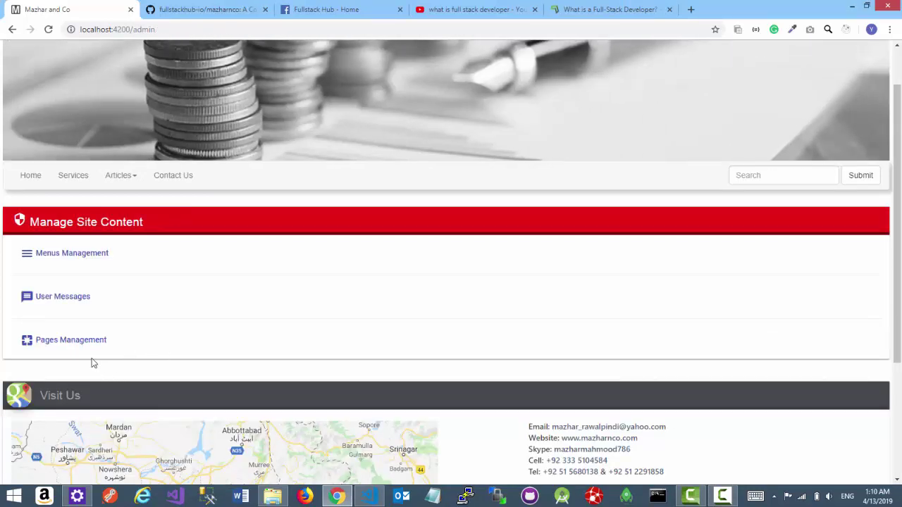
click(75, 344)
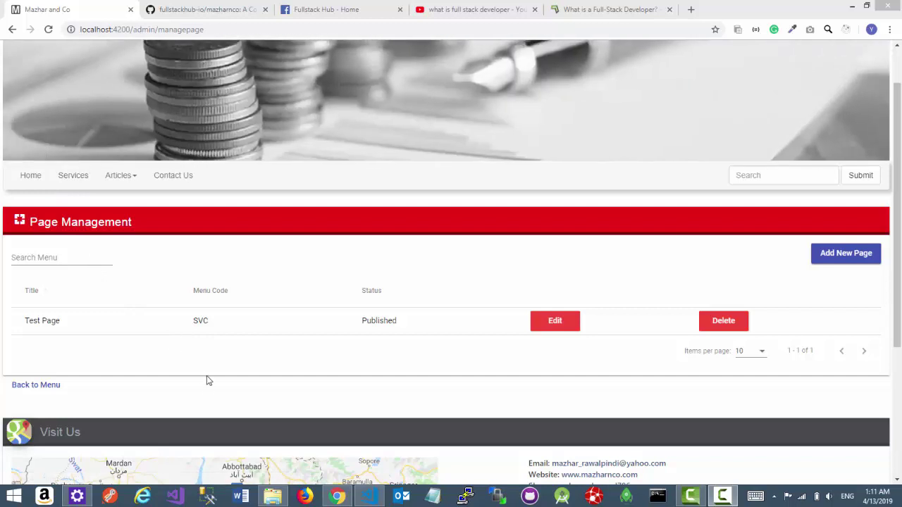
click(843, 260)
scroll(288, 303, down, 3)
scroll(288, 302, down, 2)
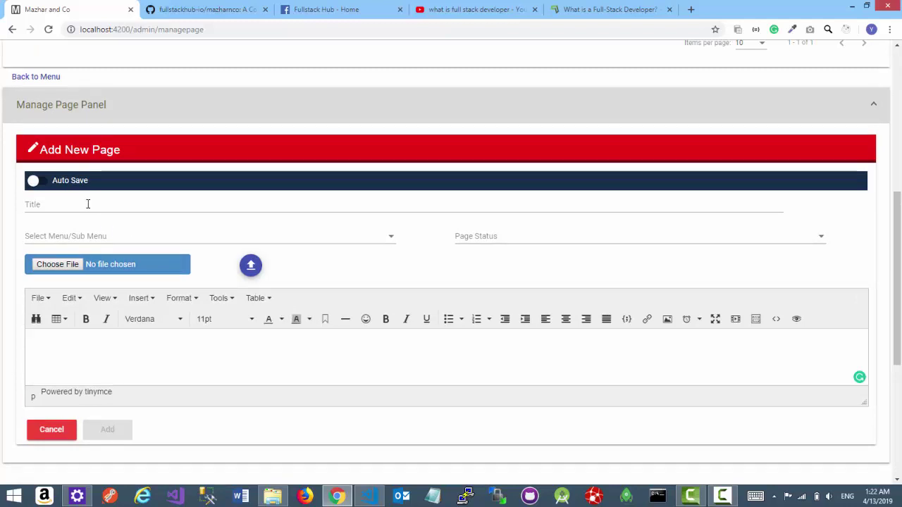
click(88, 203)
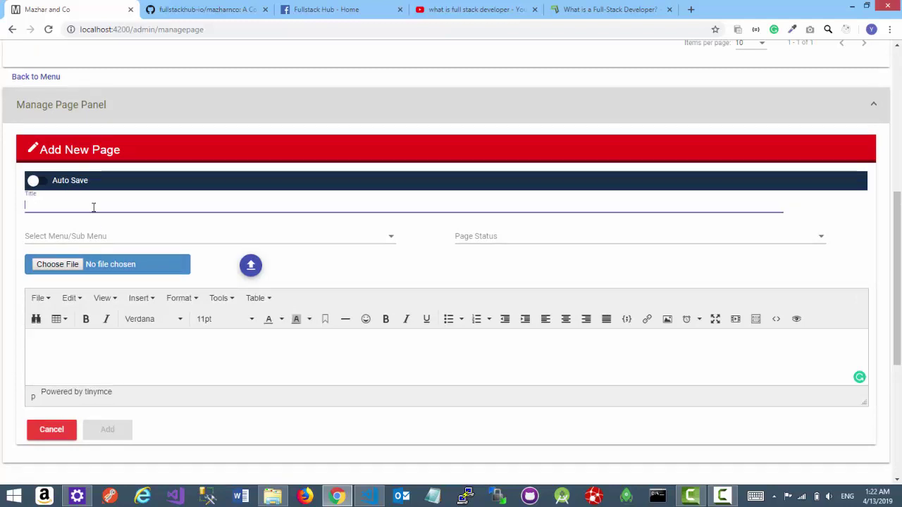
click(127, 237)
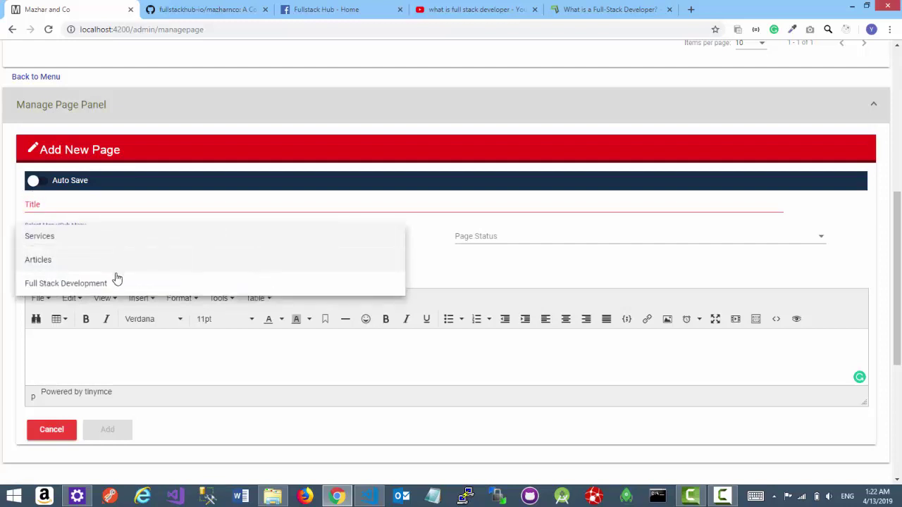
click(502, 248)
click(511, 240)
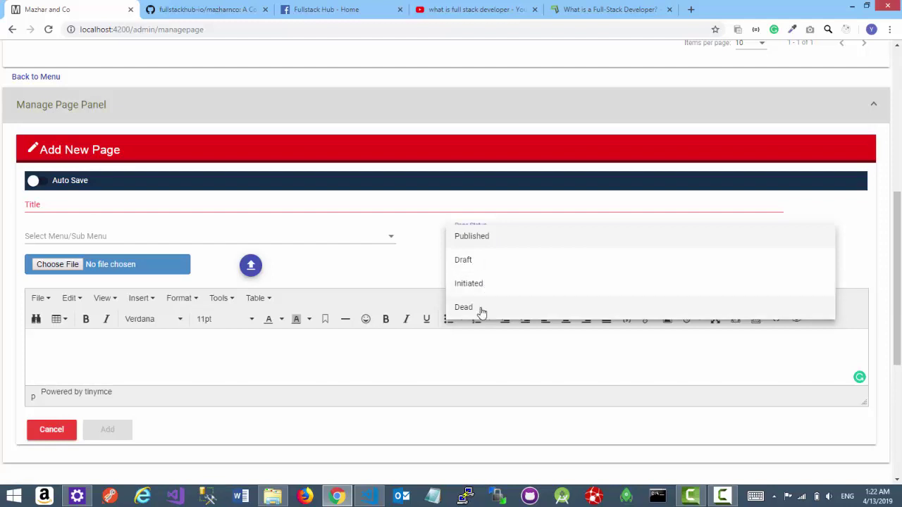
click(353, 263)
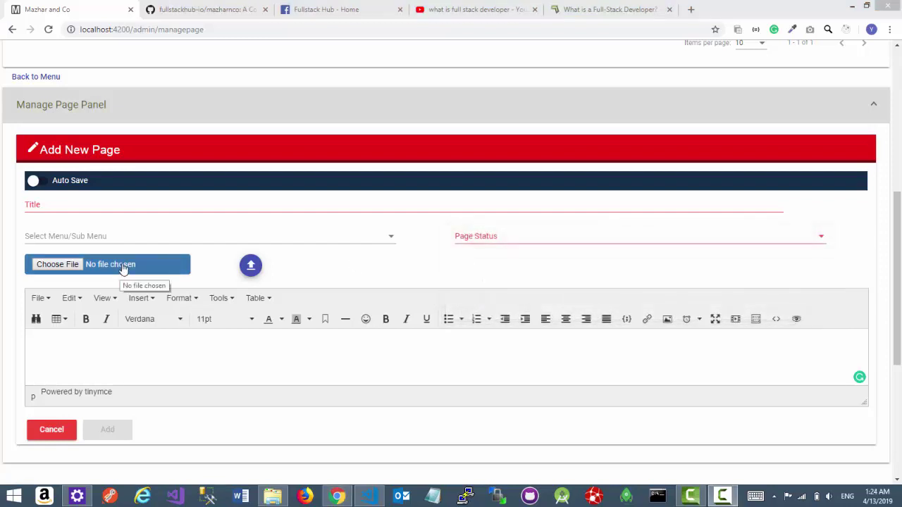
click(58, 266)
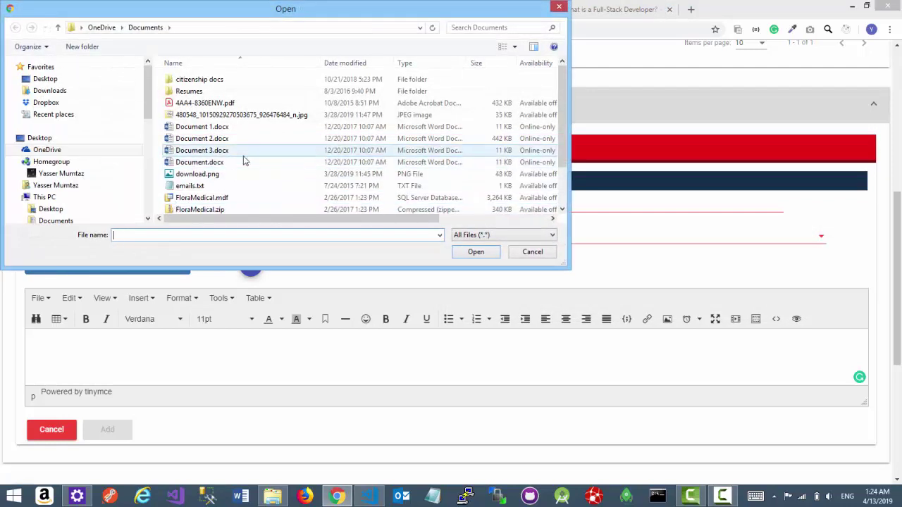
click(541, 252)
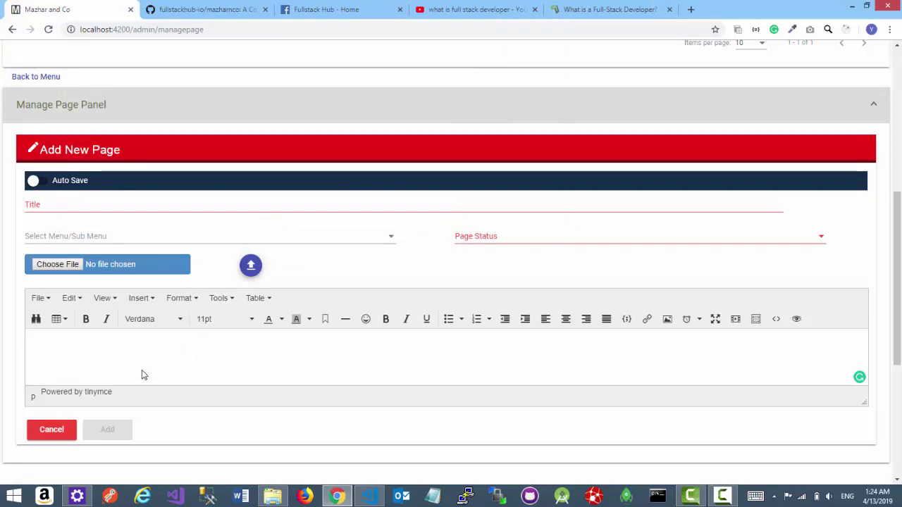
click(195, 359)
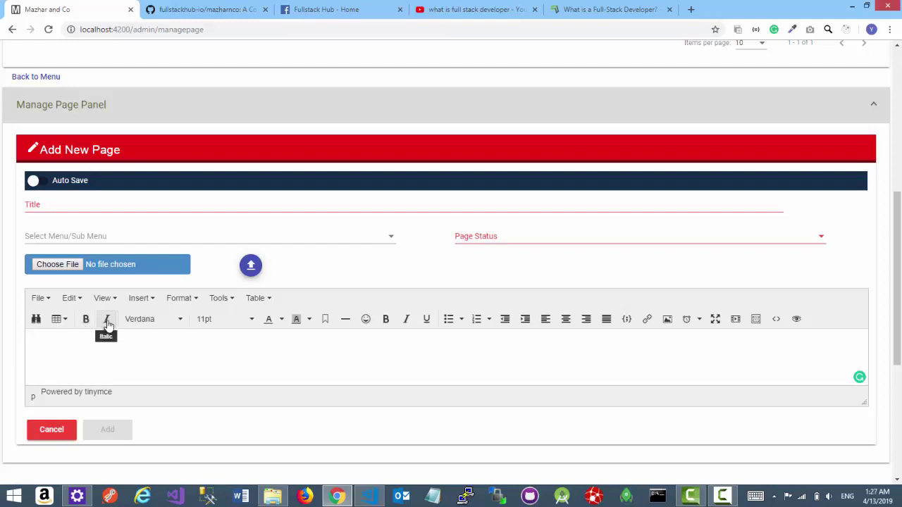
click(145, 319)
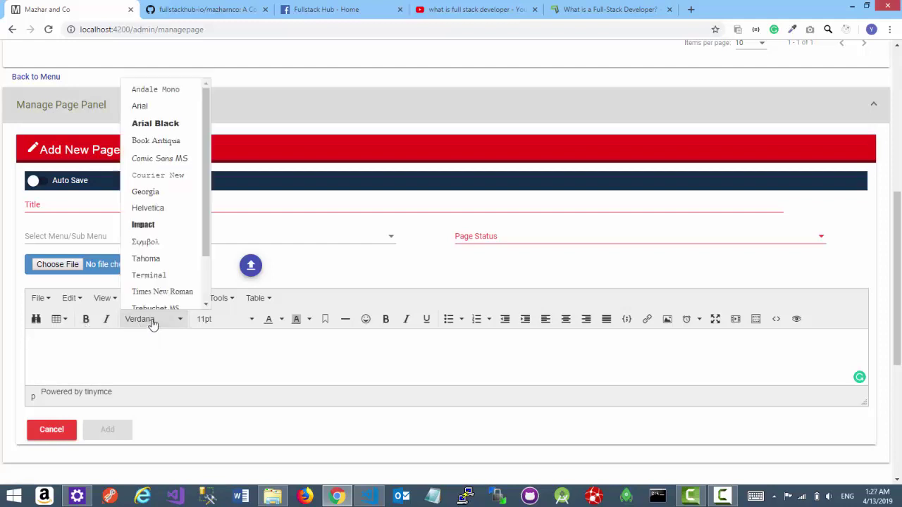
click(222, 338)
click(226, 321)
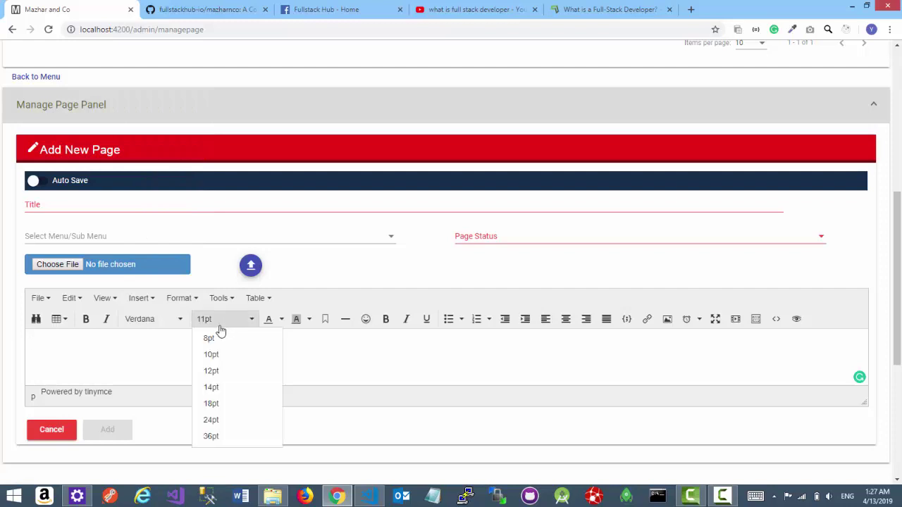
click(268, 370)
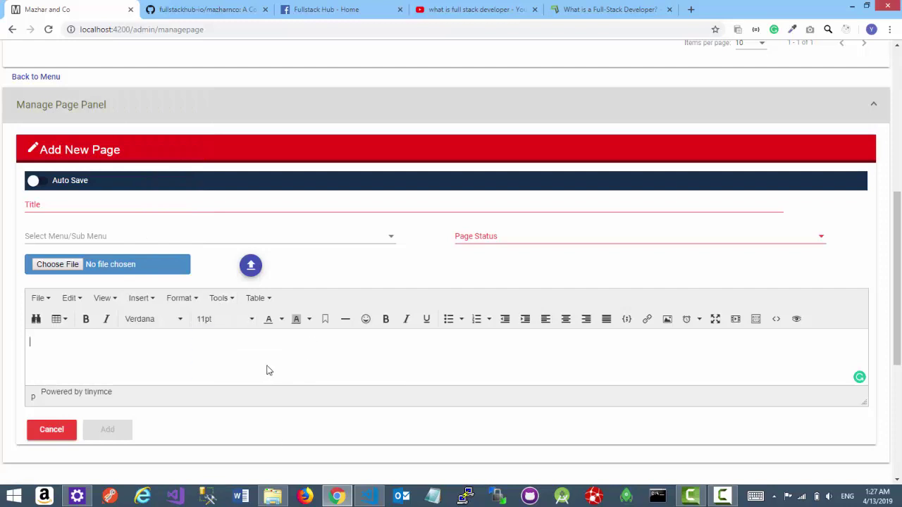
click(281, 319)
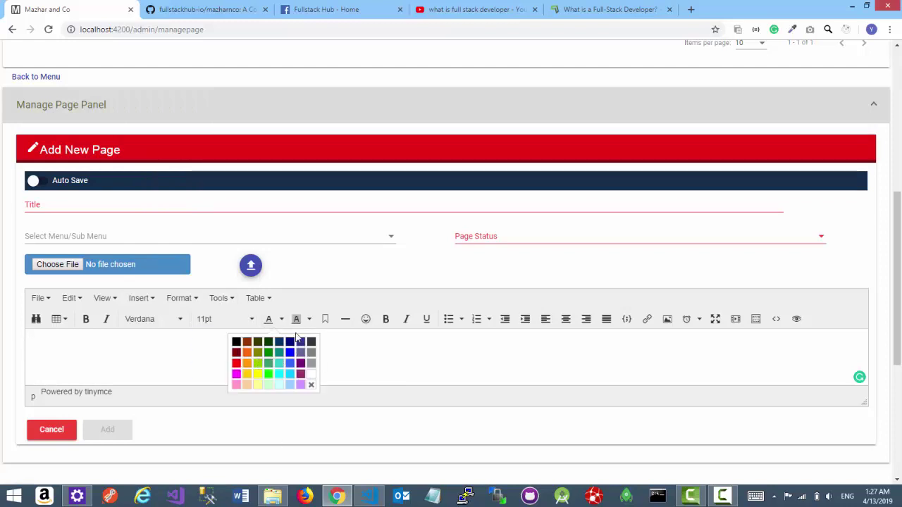
click(309, 320)
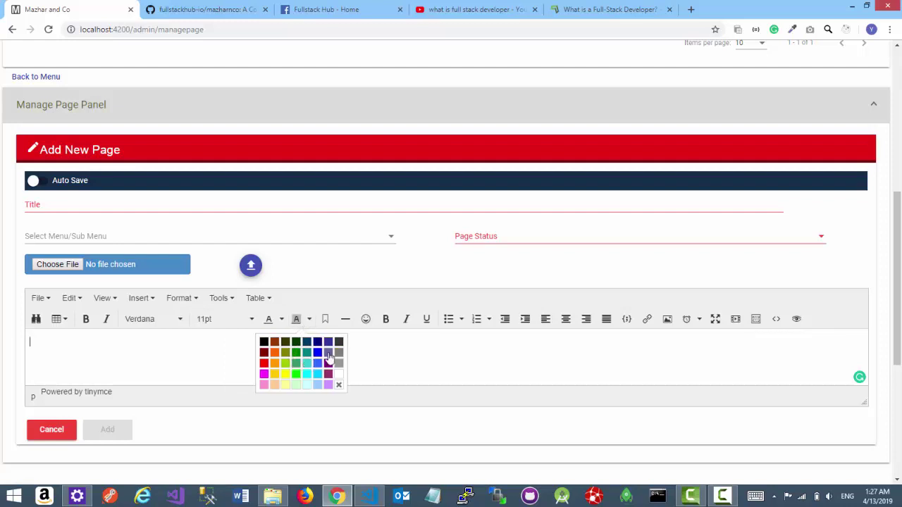
click(358, 337)
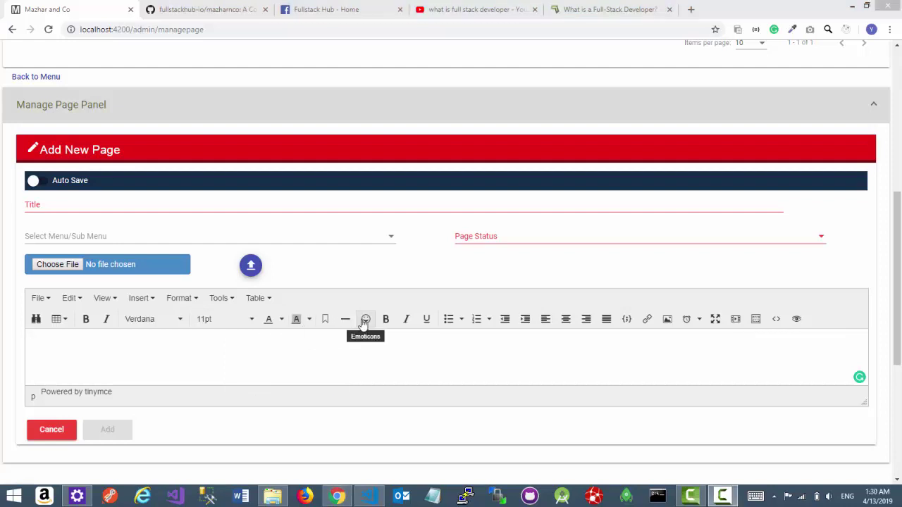
click(365, 319)
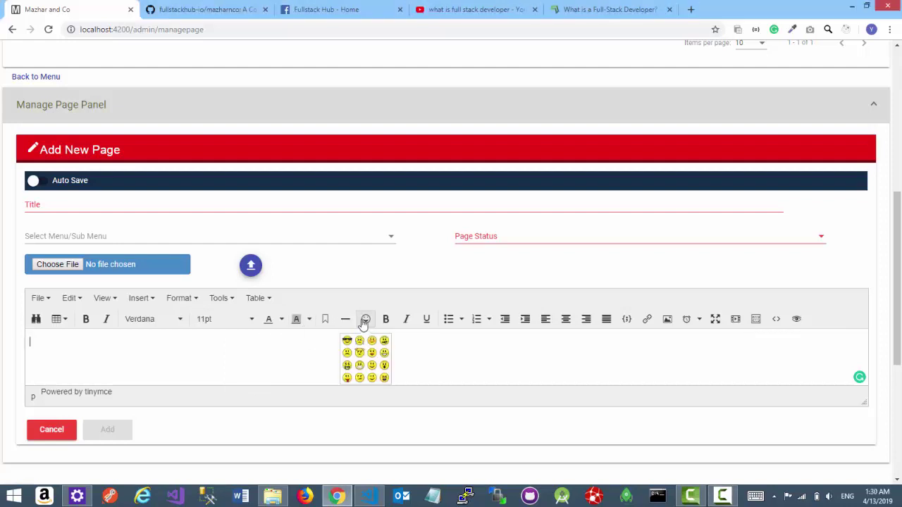
click(419, 359)
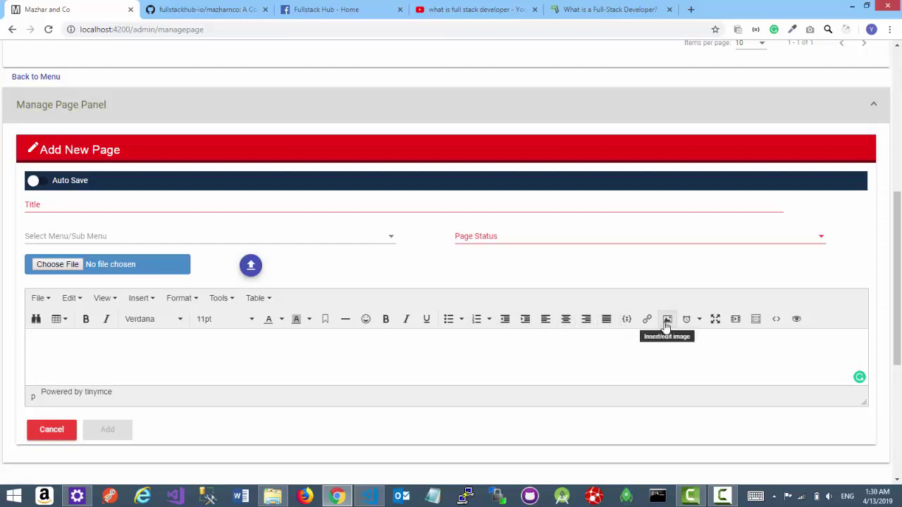
click(714, 320)
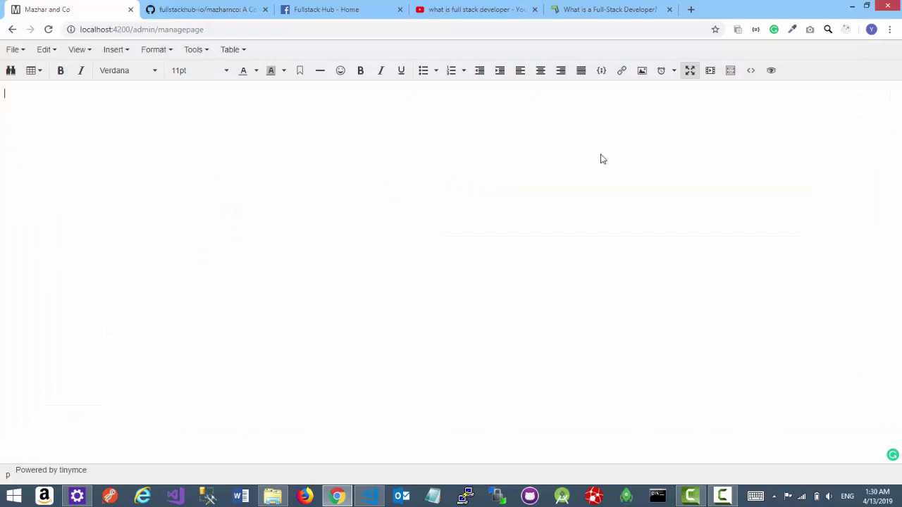
click(690, 70)
scroll(264, 312, down, 1)
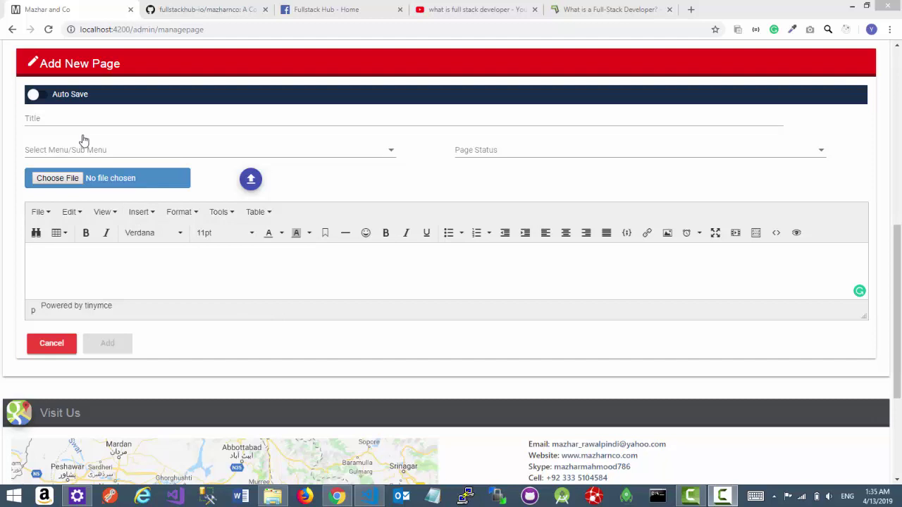
- Enter title 'What is the Full Stack Development?', menu Full Stack Development, status Draft
click(62, 121)
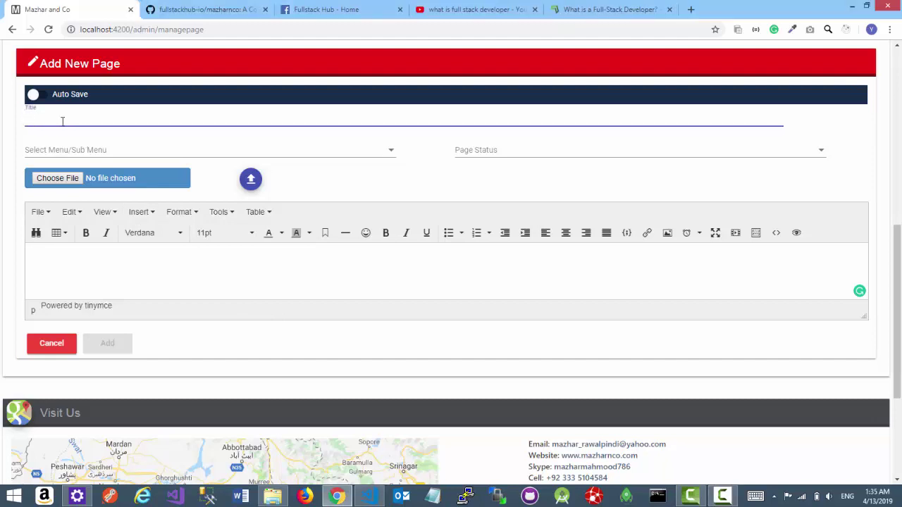
text(What is the Full Stack Development?)
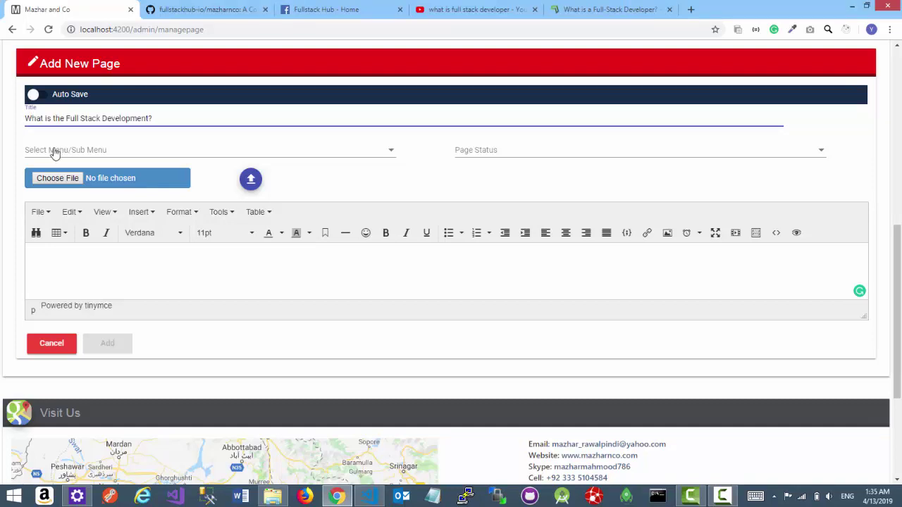
click(55, 150)
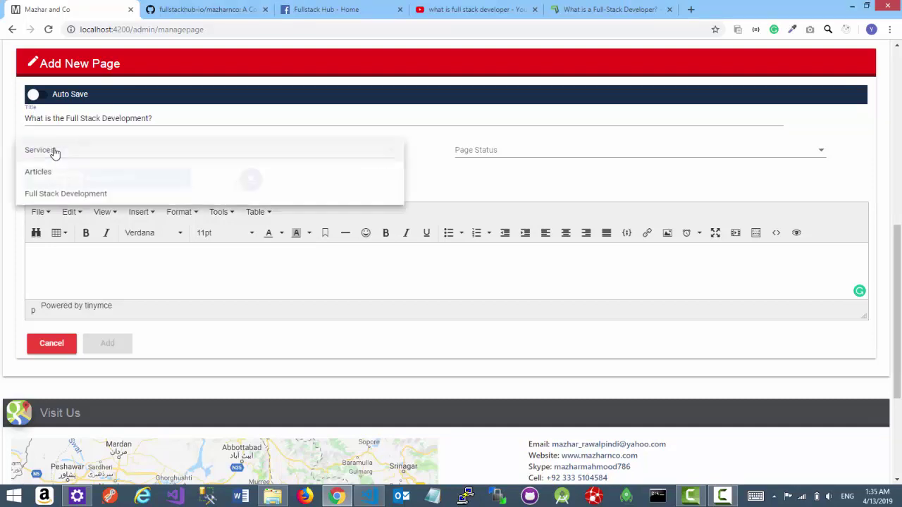
click(75, 198)
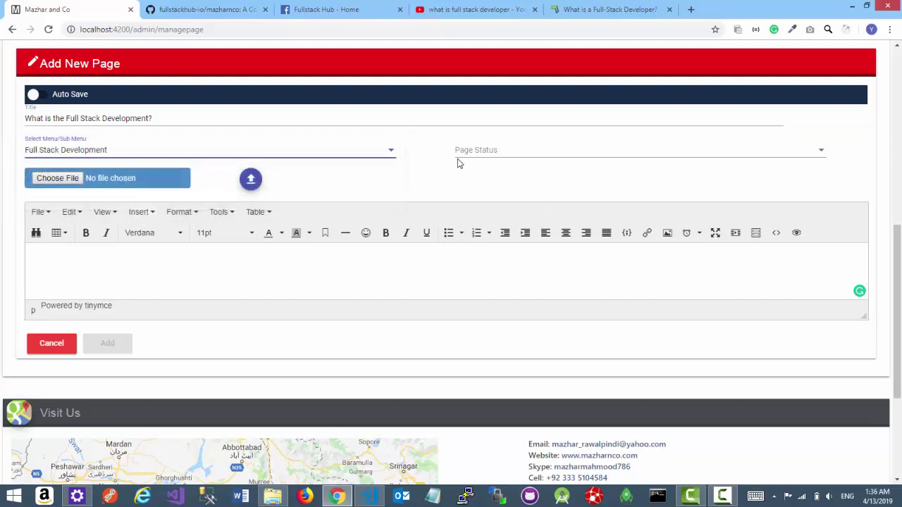
click(511, 156)
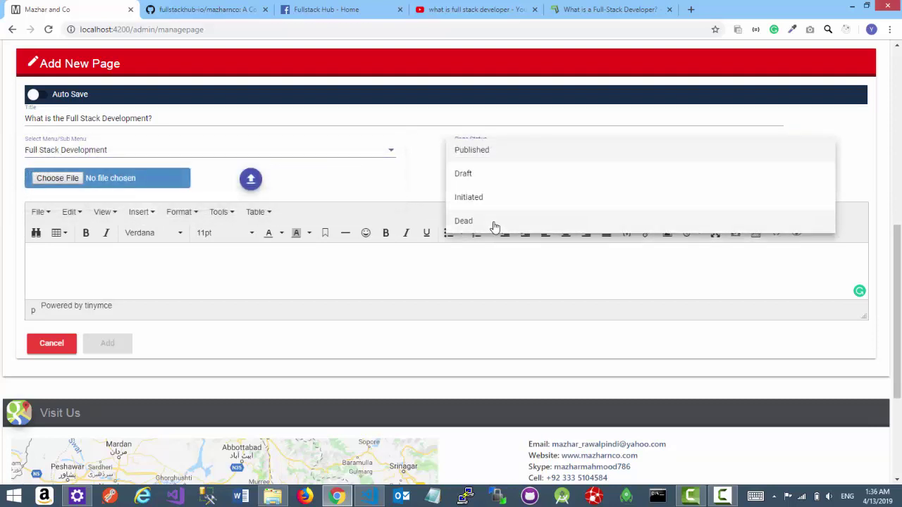
click(487, 178)
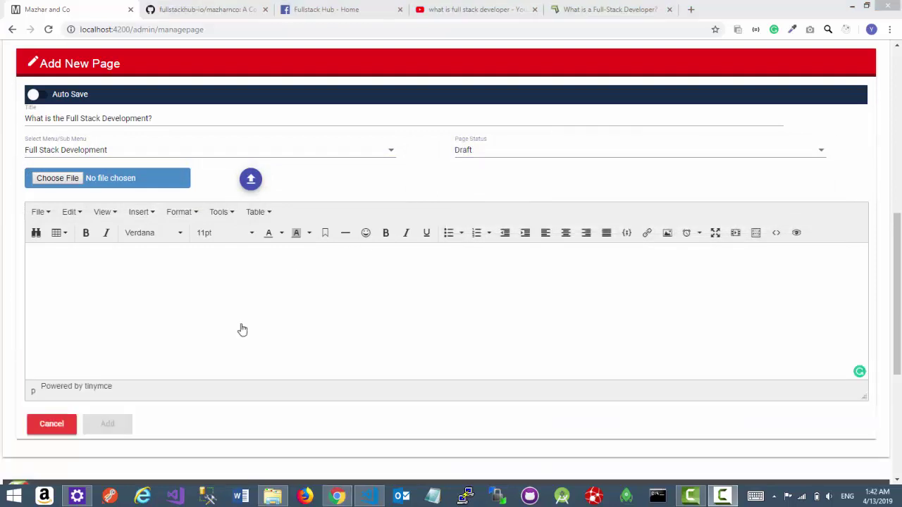
- Insert the Fullstack Hub Facebook cover photo, 851 x 315, from its copied image address
click(241, 328)
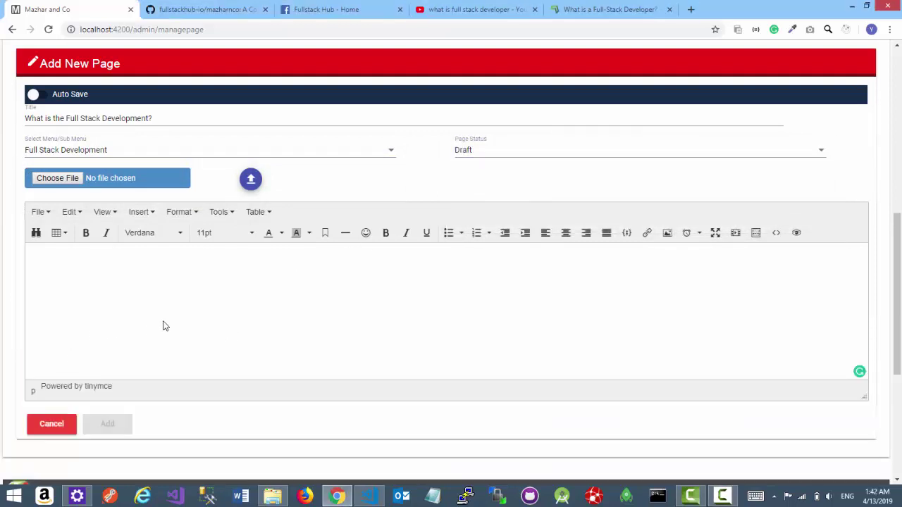
click(667, 234)
drag(455, 207, 359, 192)
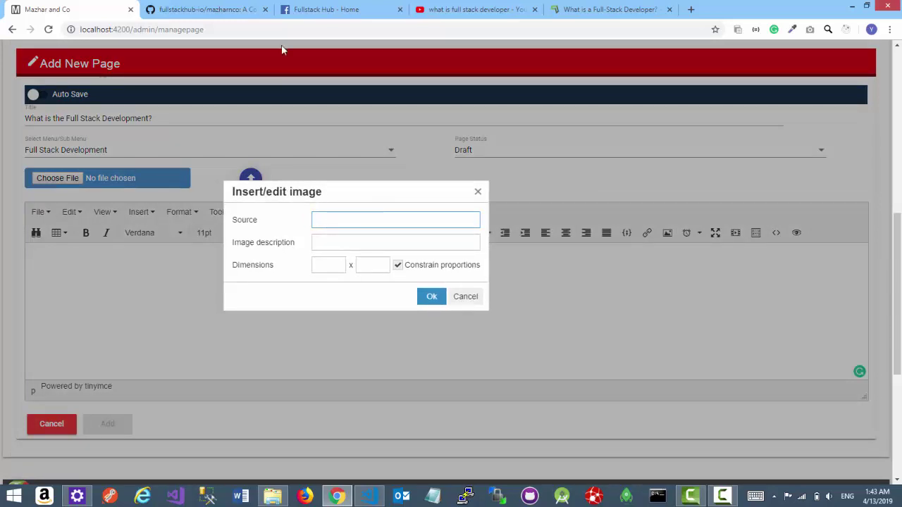
click(310, 9)
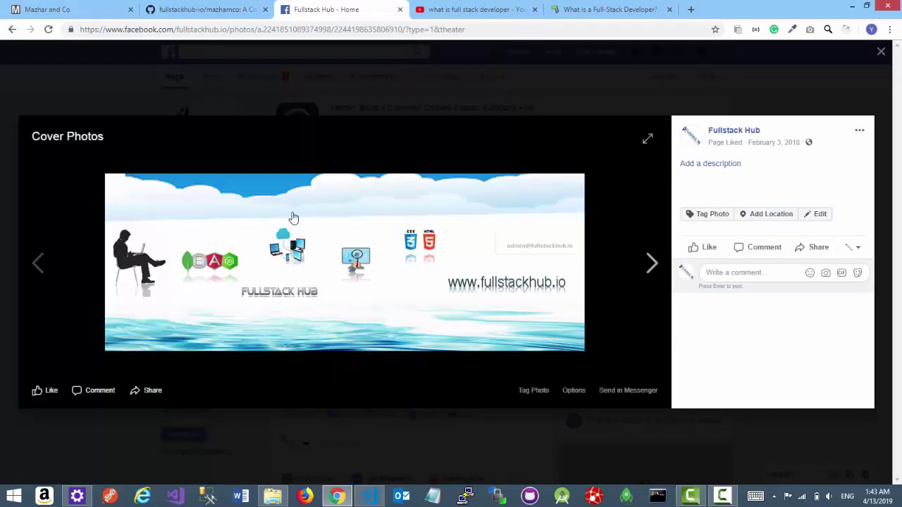
right_click(260, 236)
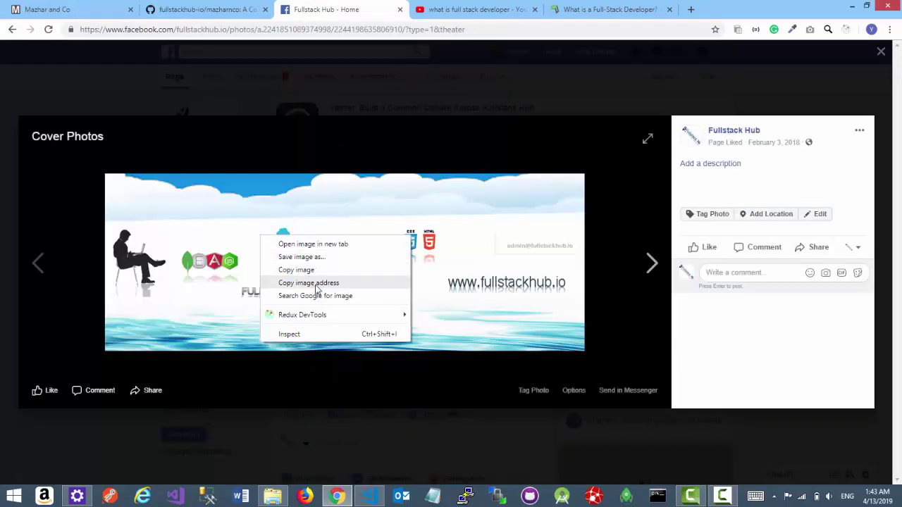
click(347, 284)
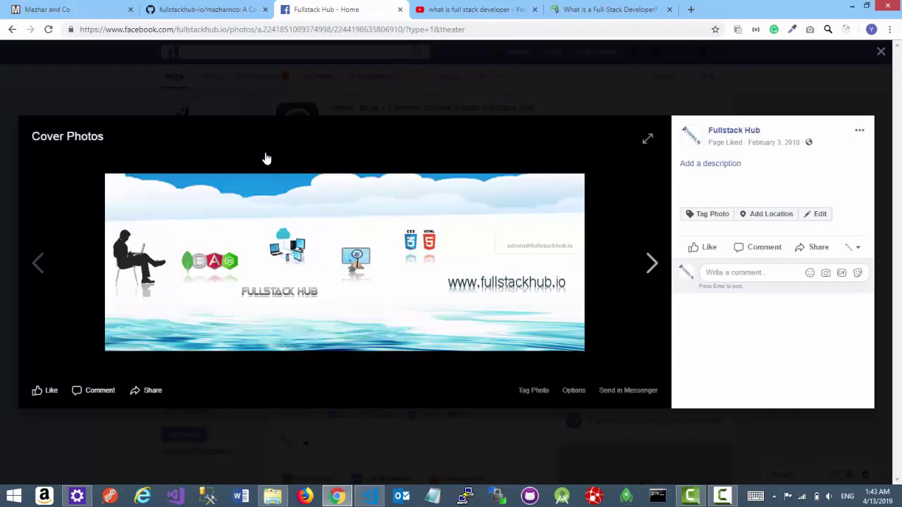
click(62, 10)
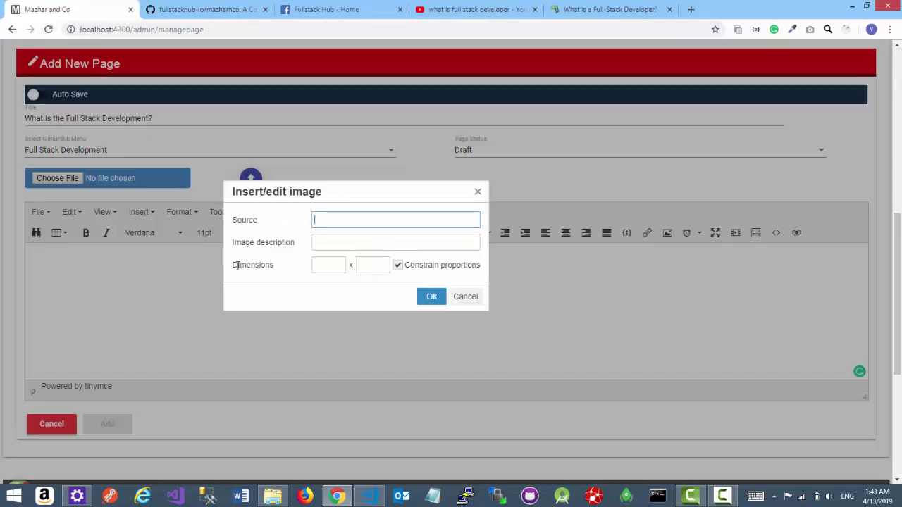
click(357, 220)
key(ctrl+v)
click(289, 265)
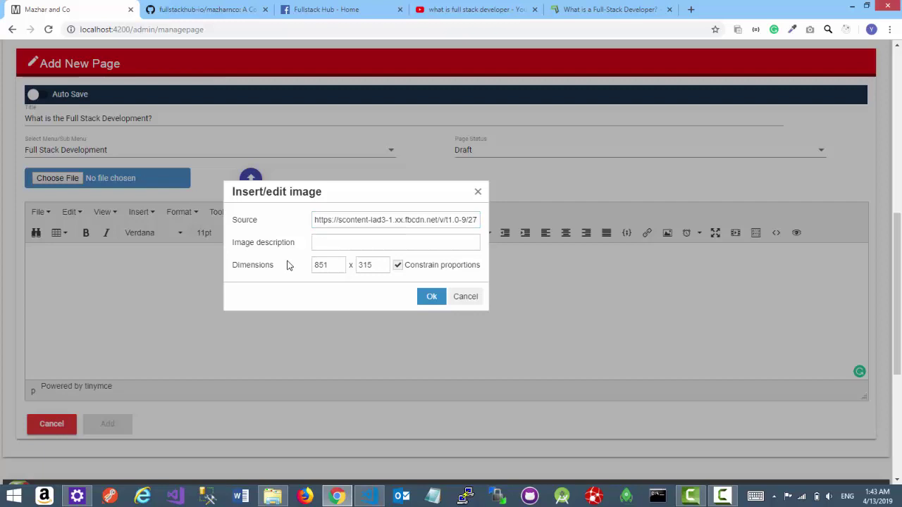
click(421, 300)
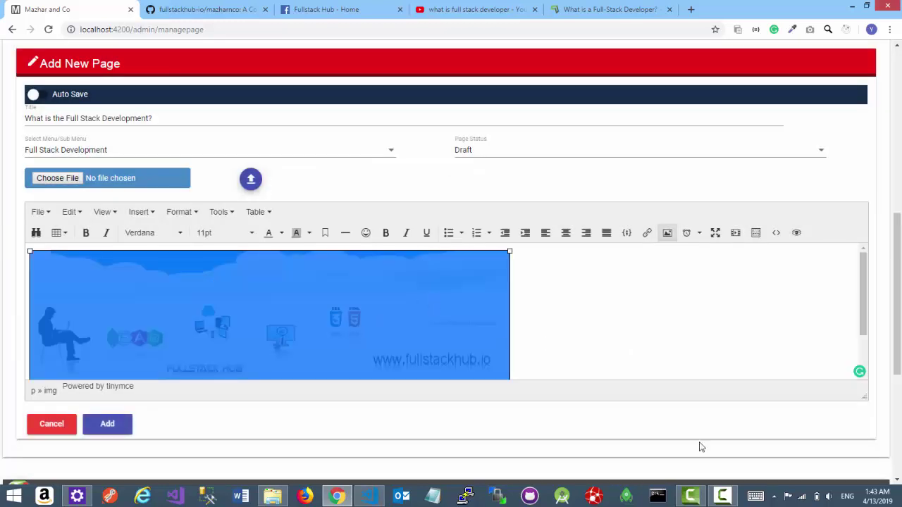
- Save the new page, then align the banner image to the centre of the body
click(106, 426)
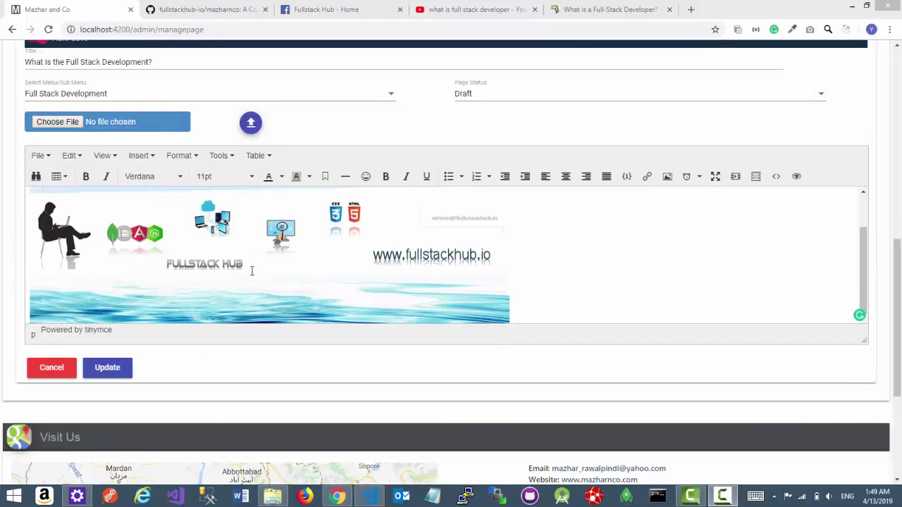
click(354, 237)
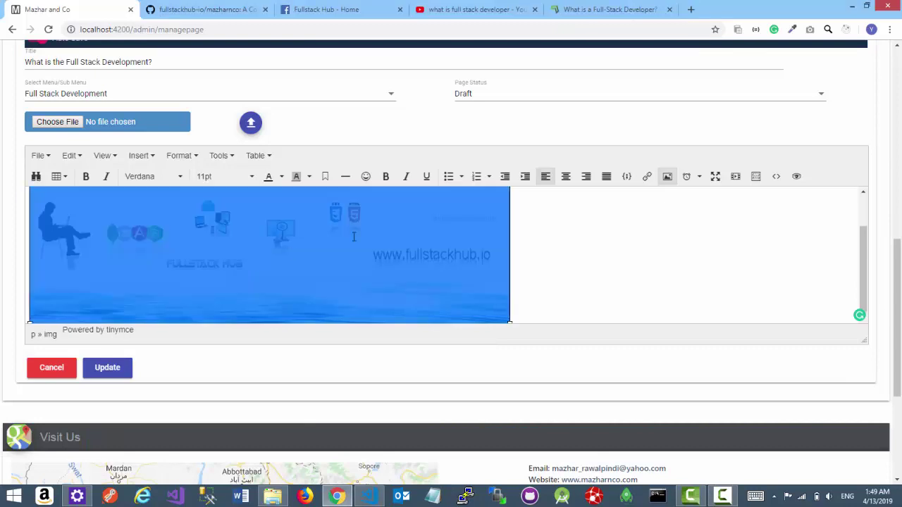
click(565, 176)
scroll(620, 293, up, 2)
scroll(620, 294, up, 1)
scroll(698, 285, down, 2)
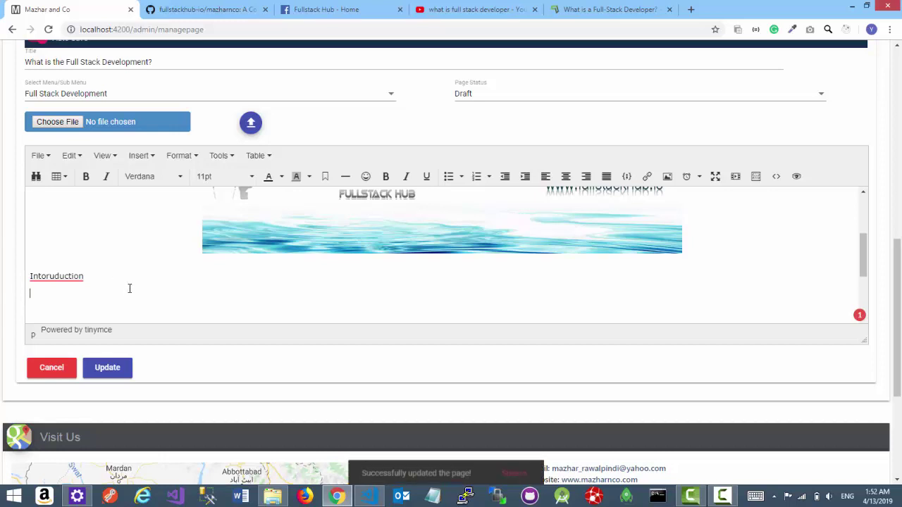
- Correct 'Intoruduction' to Introduction and format it bold, 14pt and orange
click(46, 276)
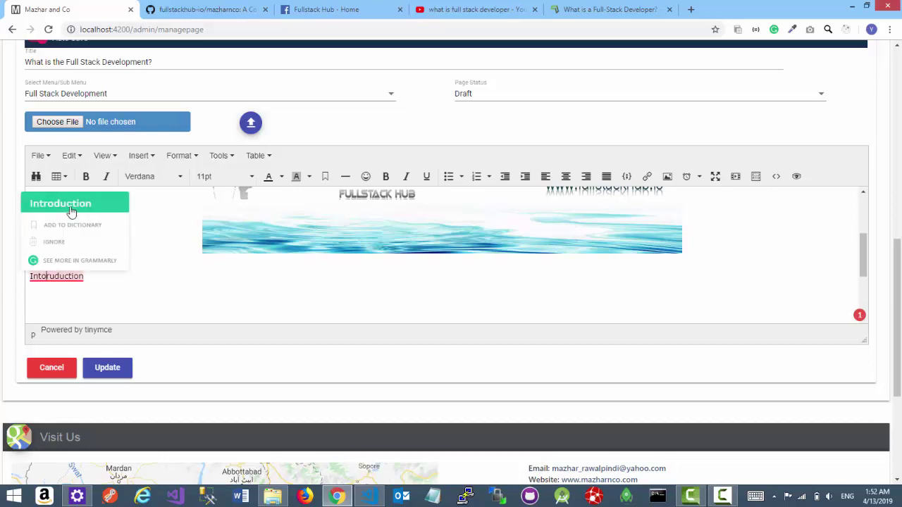
click(72, 210)
drag(79, 276, 10, 279)
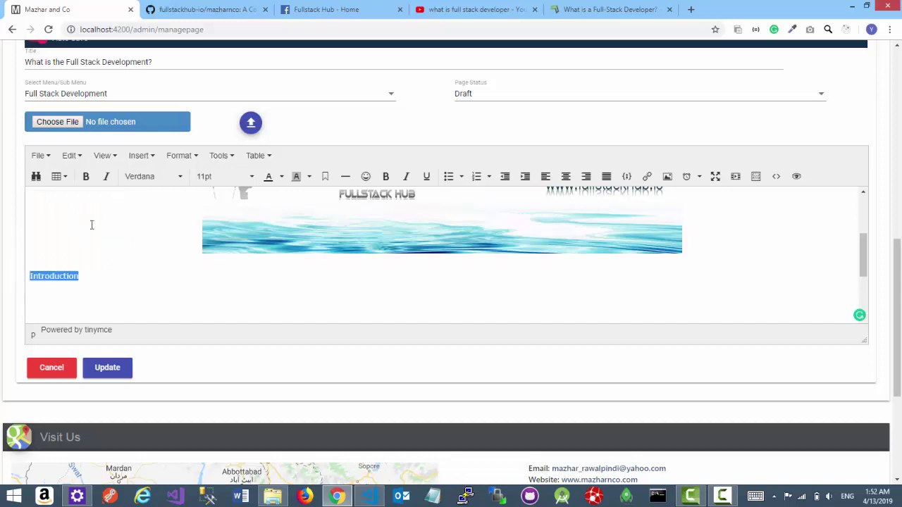
click(211, 178)
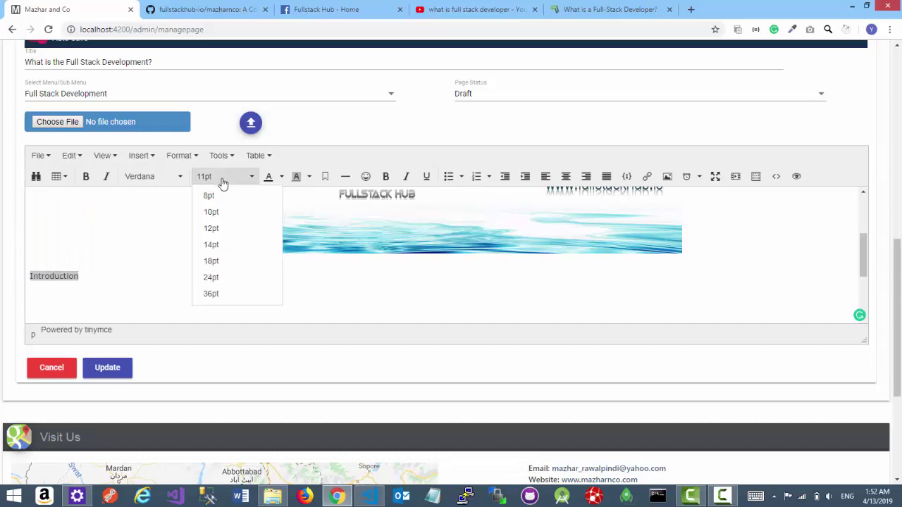
click(216, 245)
click(86, 176)
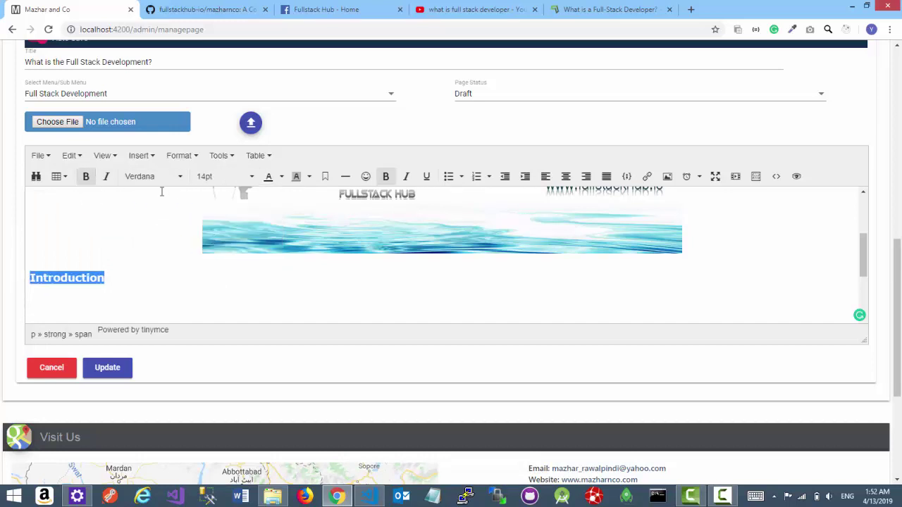
click(281, 177)
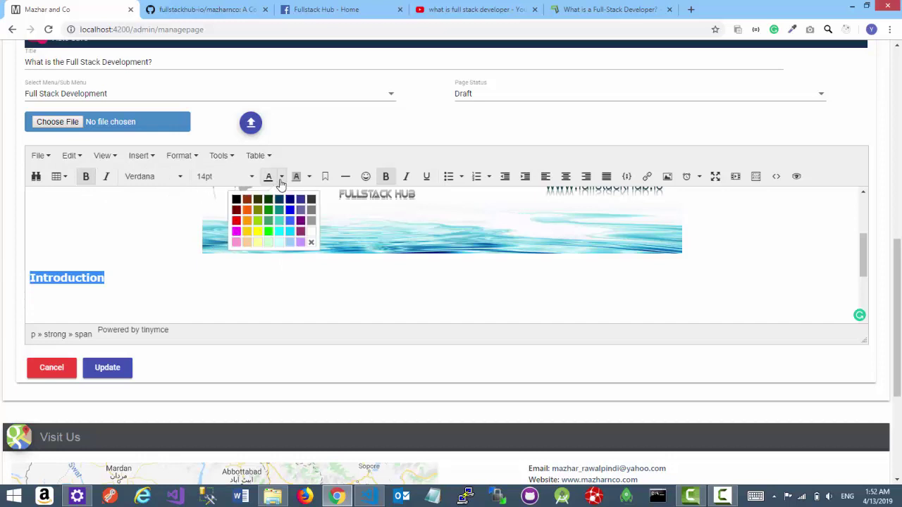
click(247, 210)
click(141, 278)
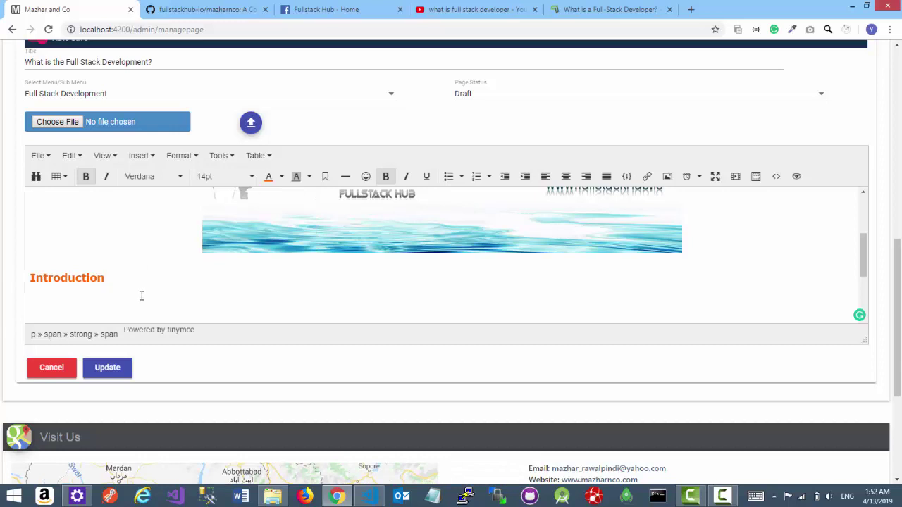
click(141, 296)
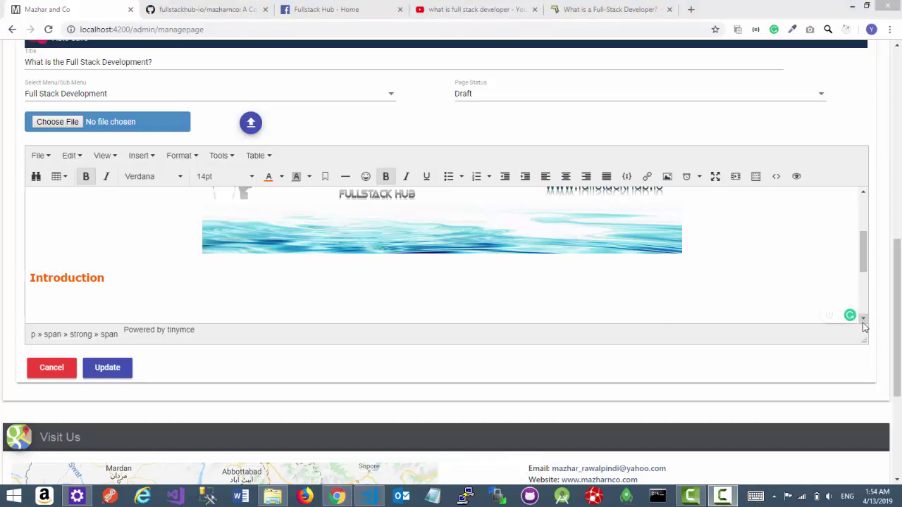
- Leave an empty Crimson Text line ready beneath the orange Introduction heading
mouse_move(851, 321)
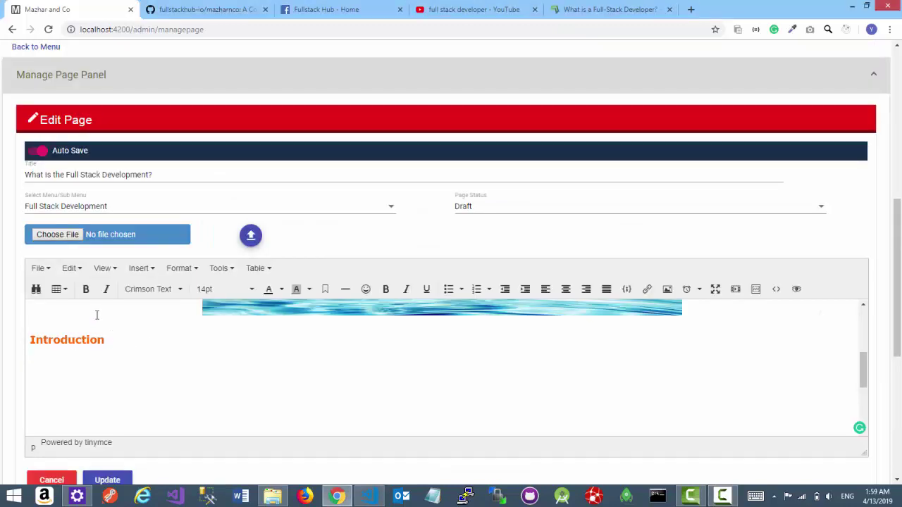
- Paste the codeup article's two opening paragraphs under Introduction
click(607, 9)
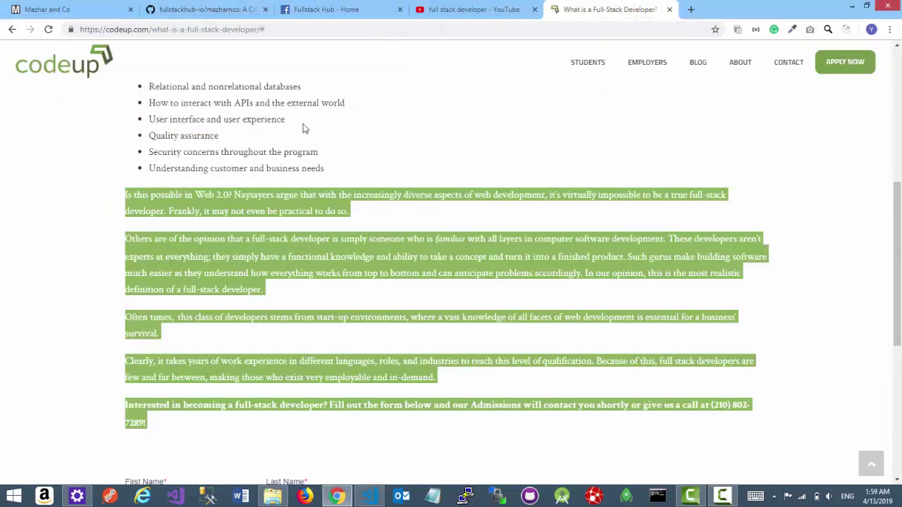
click(79, 215)
scroll(139, 225, up, 4)
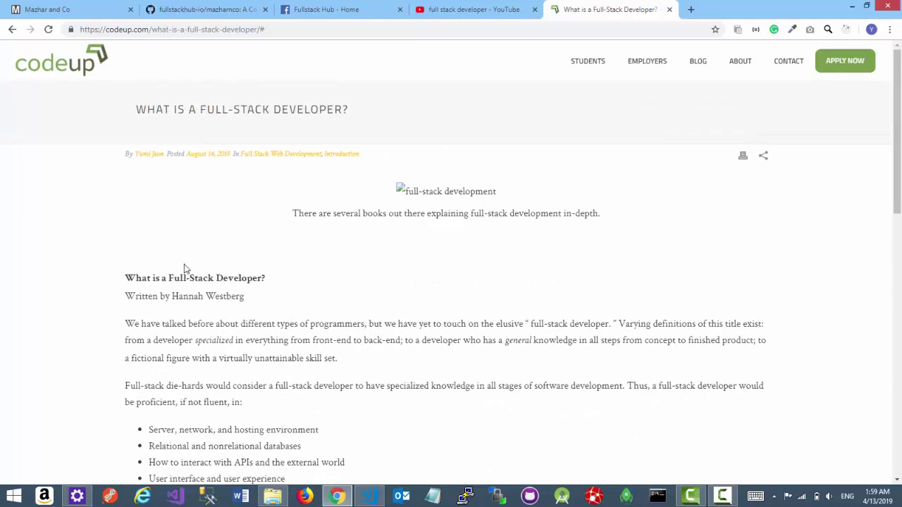
drag(125, 248, 333, 339)
click(54, 10)
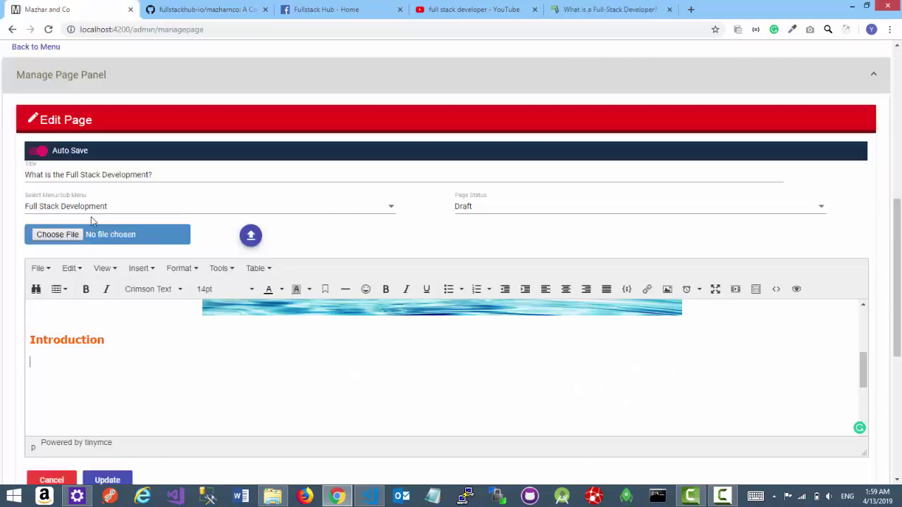
key(ctrl+v)
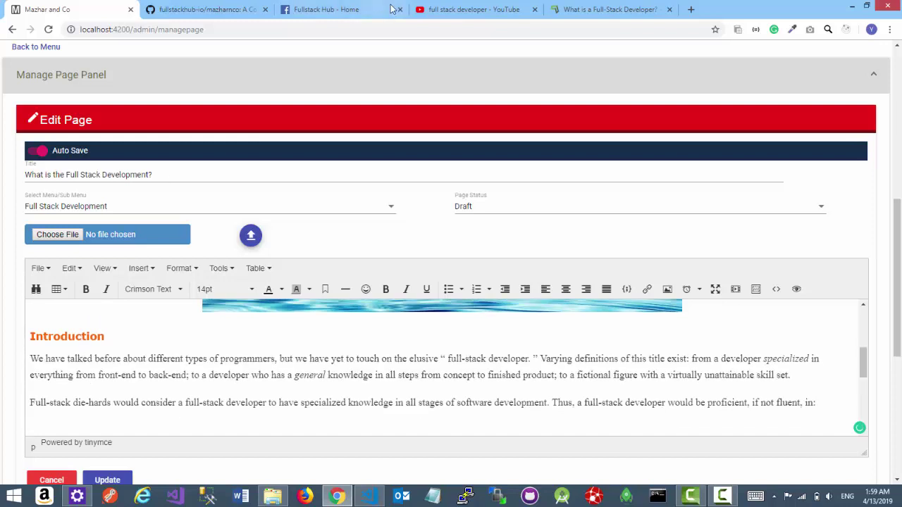
- Paste the article's seven-item bullet list below the opening paragraphs
click(607, 10)
scroll(333, 257, down, 2)
scroll(333, 257, down, 3)
scroll(334, 296, up, 3)
drag(335, 326, 110, 225)
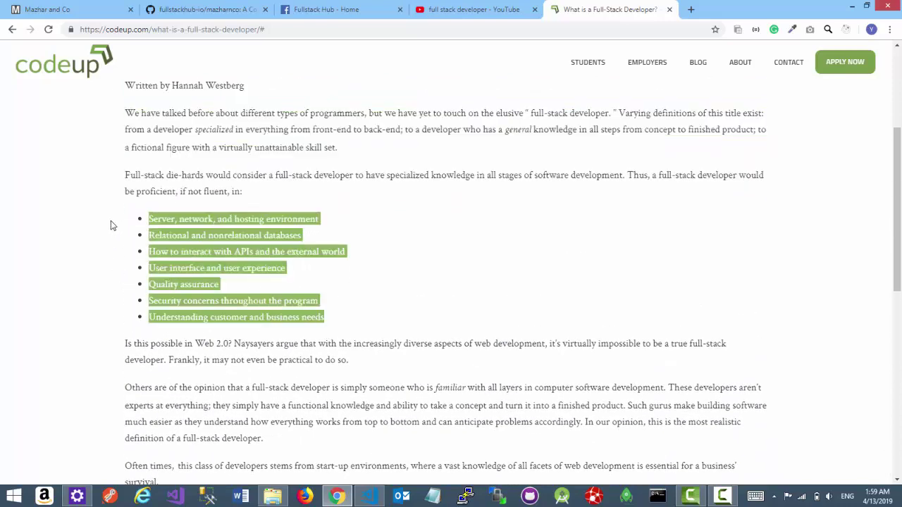
click(71, 12)
scroll(186, 287, down, 1)
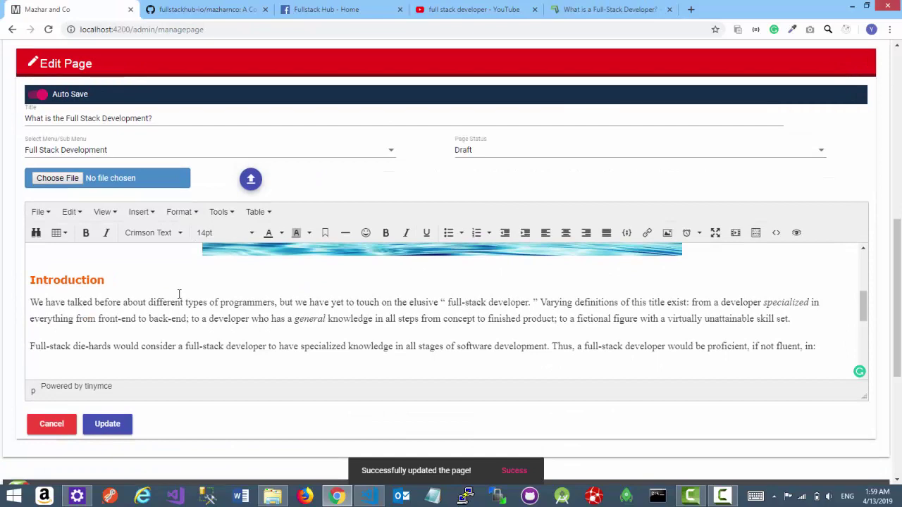
key(ctrl+v)
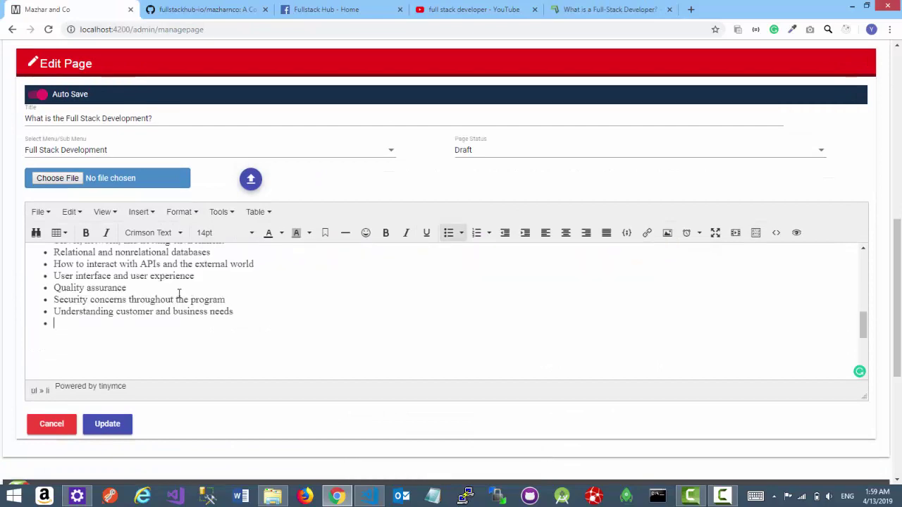
- Copy the article's five closing paragraphs and paste them after the bullet list
click(589, 15)
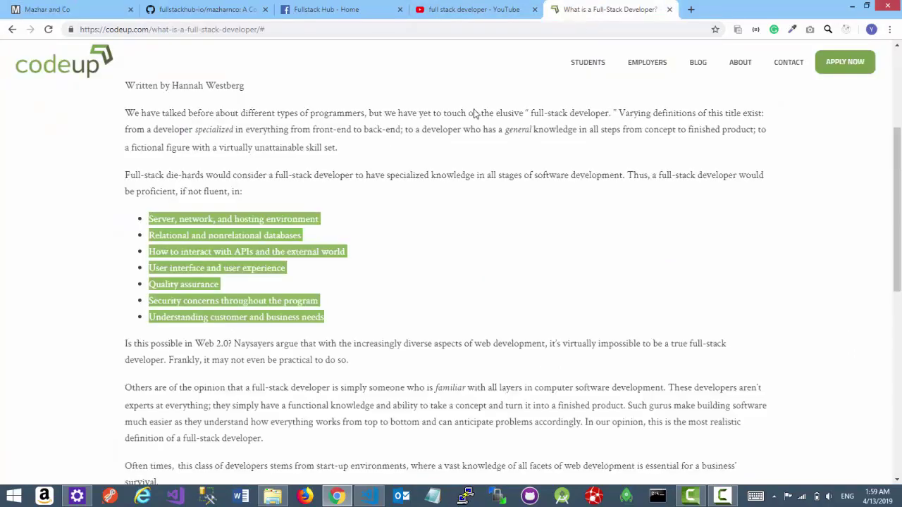
scroll(352, 183, down, 2)
drag(124, 198, 556, 421)
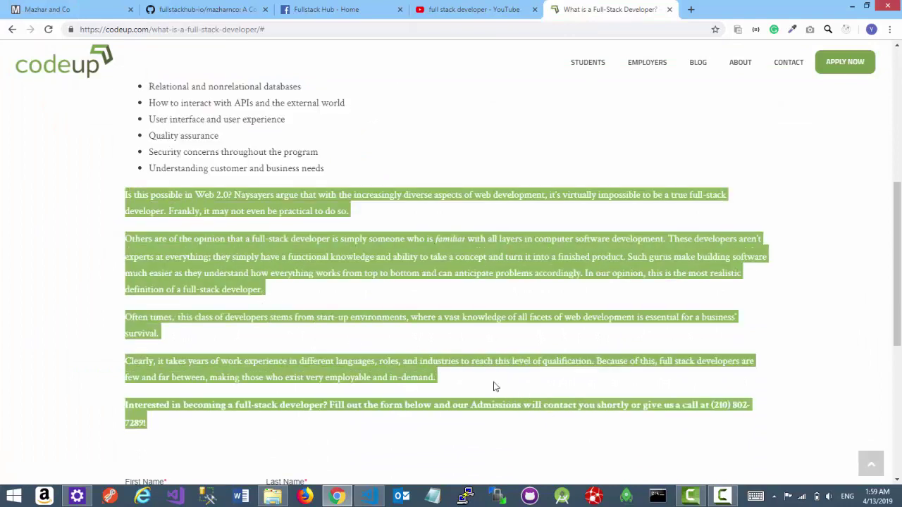
key(ctrl+c)
click(34, 13)
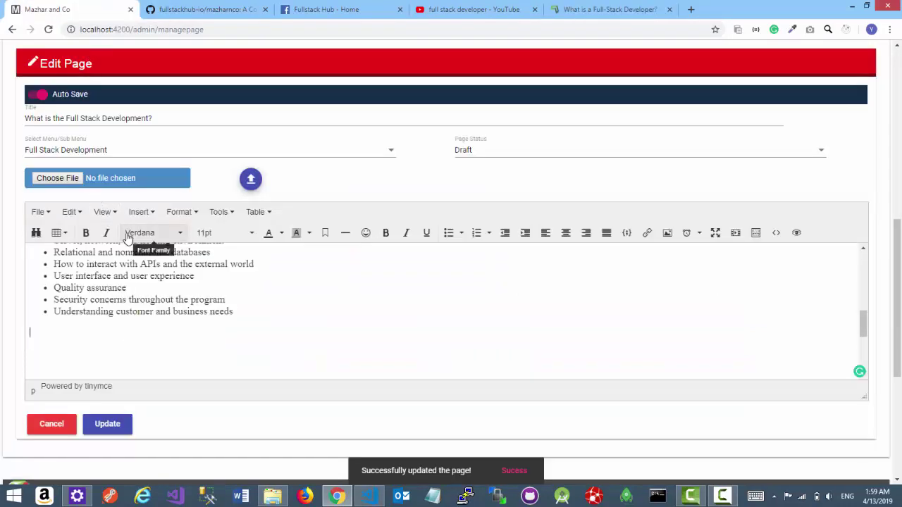
key(ctrl+v)
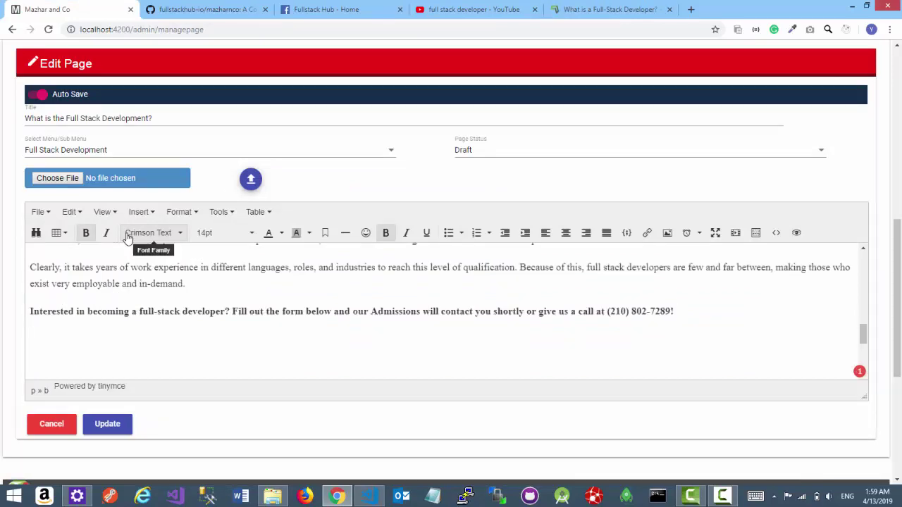
- Embed the 'What is a Full Stack Developer' YouTube video below the admissions invitation paragraph
click(735, 233)
drag(437, 203, 350, 204)
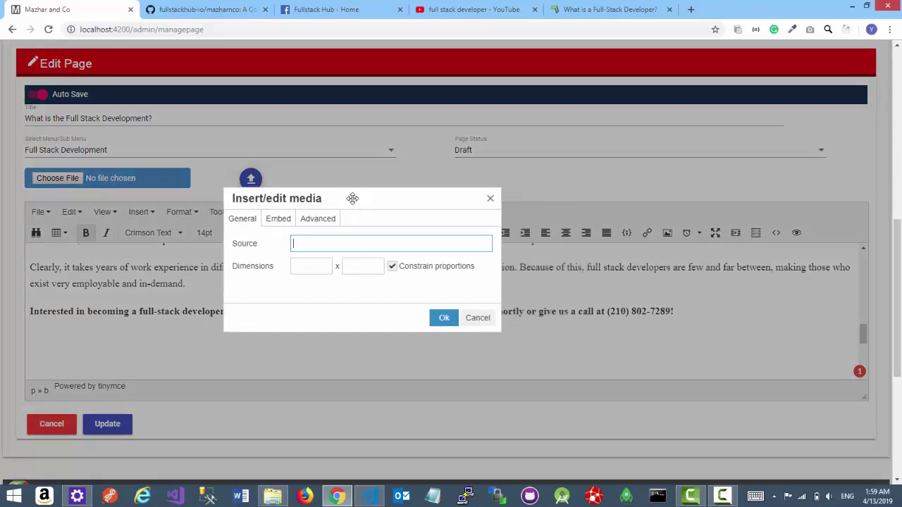
click(459, 18)
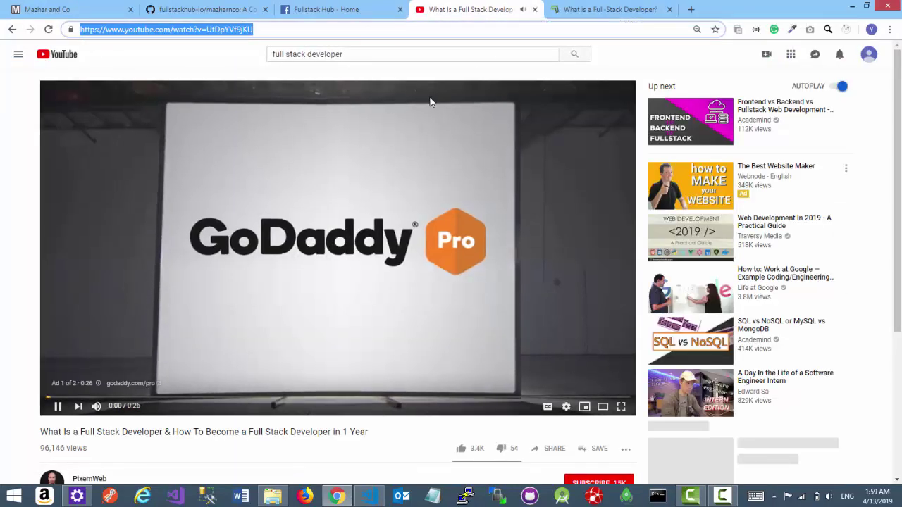
key(ctrl+w)
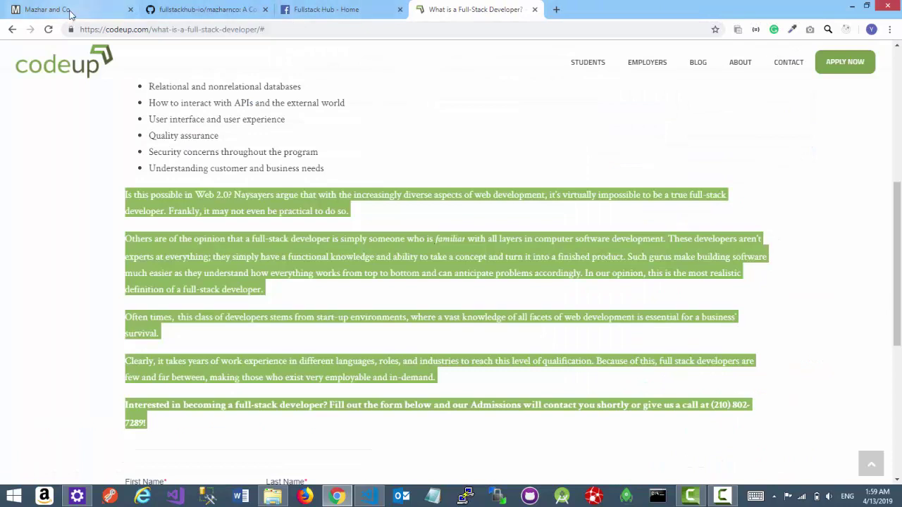
click(70, 12)
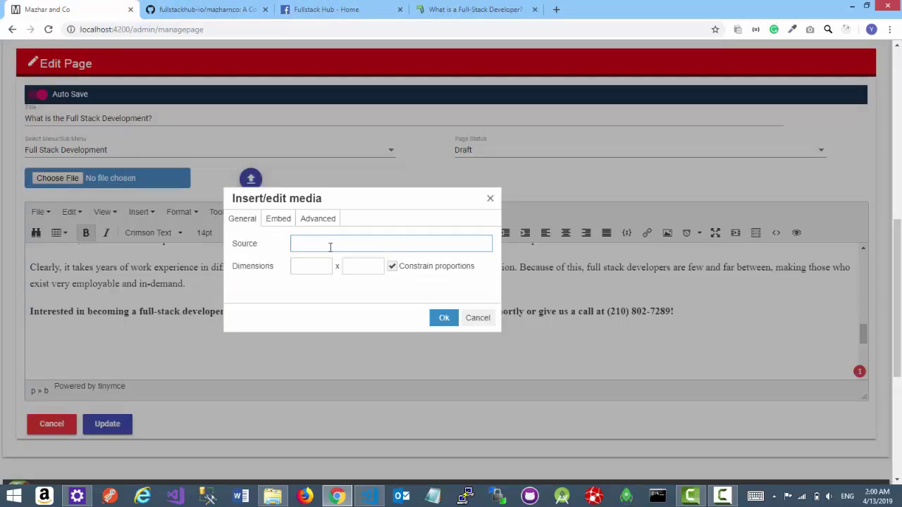
key(ctrl+v)
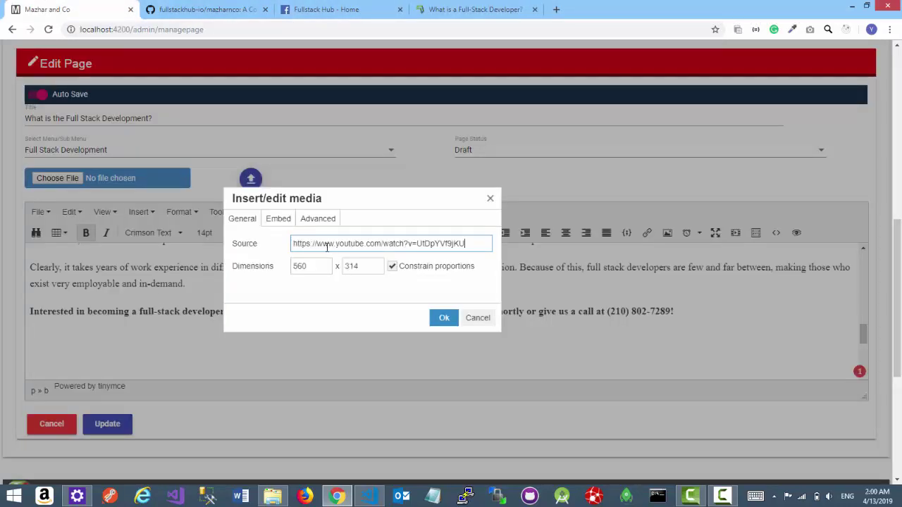
click(441, 319)
scroll(261, 324, up, 2)
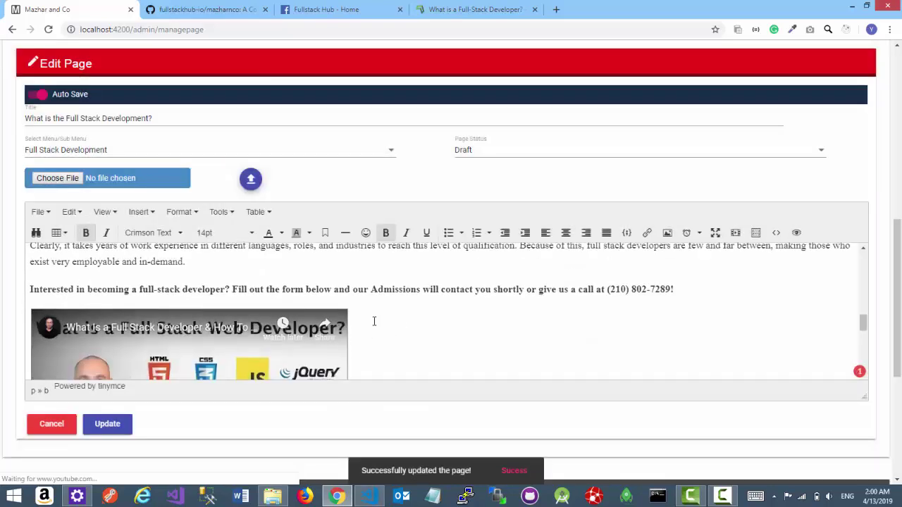
click(181, 336)
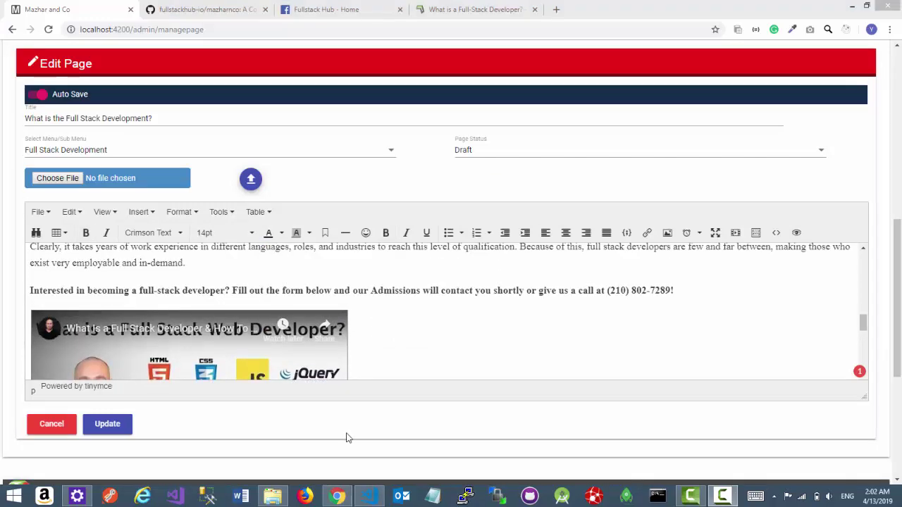
- Add a 'Let's Go...' line after the first Introduction paragraph and select it
click(475, 293)
scroll(455, 304, up, 3)
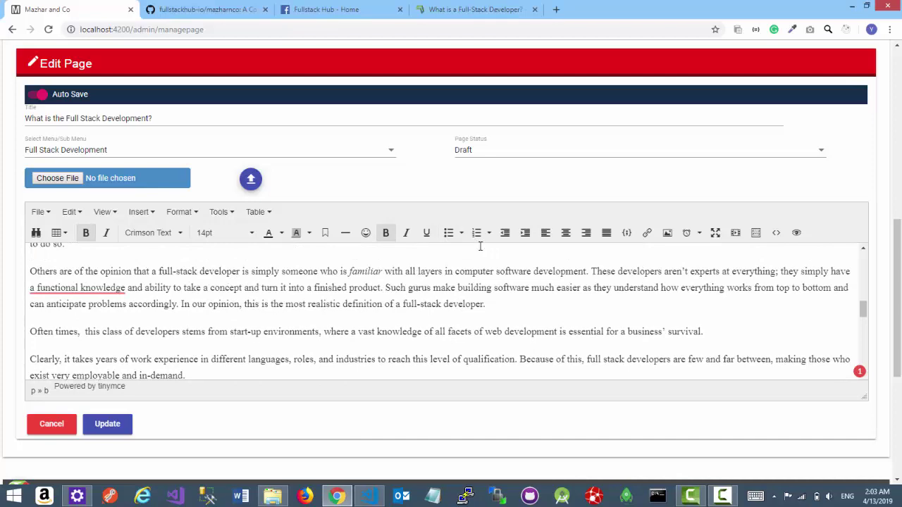
scroll(181, 329, up, 5)
click(141, 271)
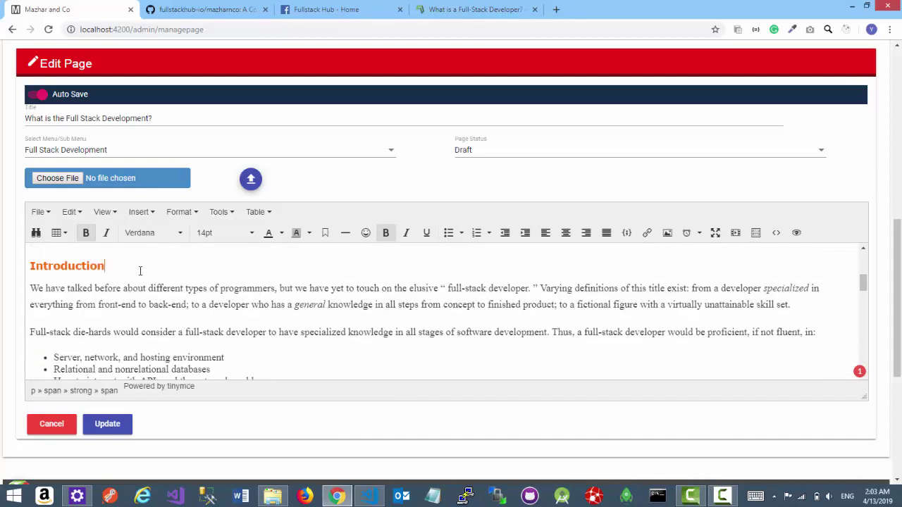
key(Down)
key(Down)
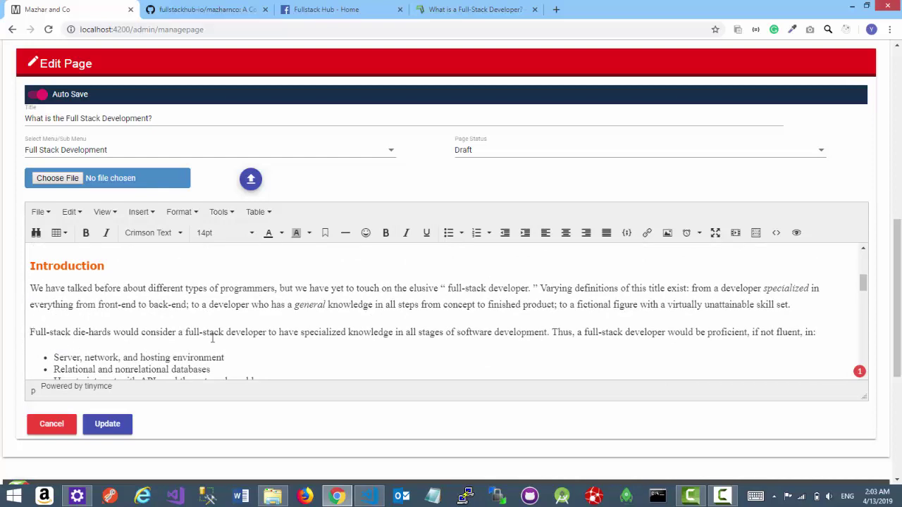
key(Return)
key(Return)
key(Up)
key(Return)
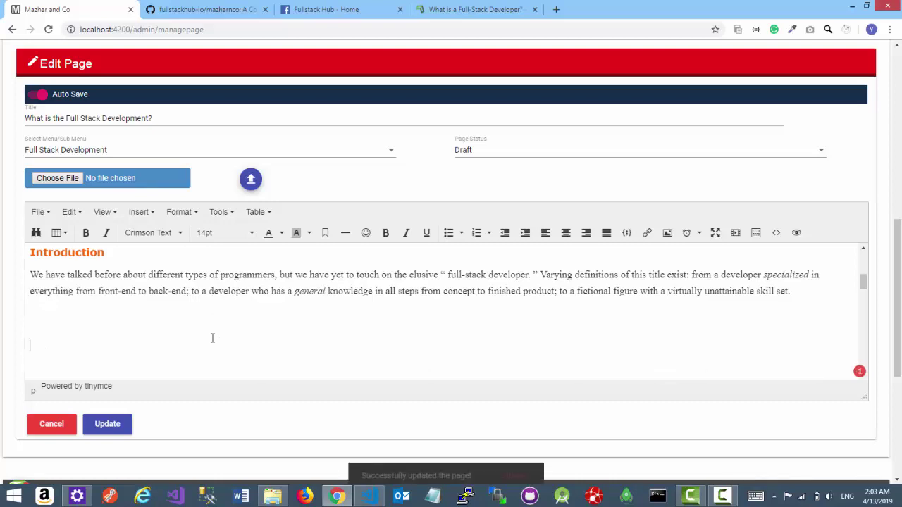
text(L)
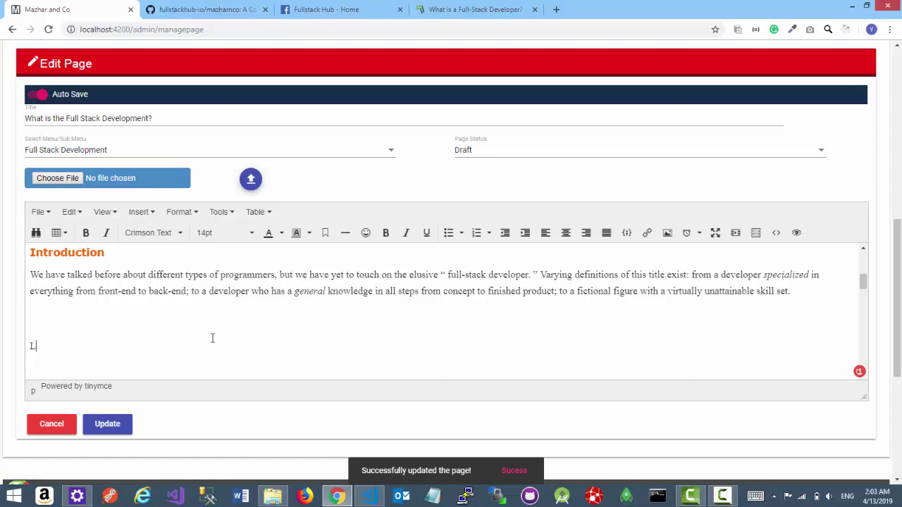
text(wet's Go...)
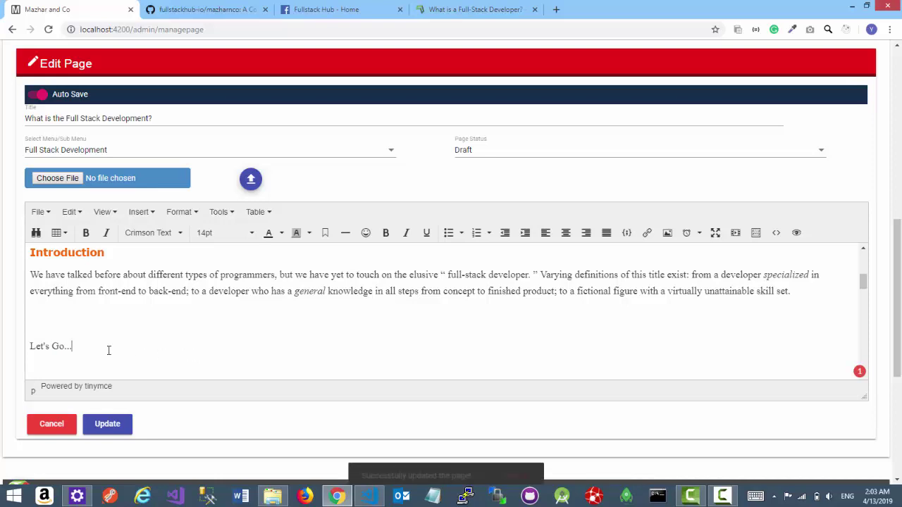
drag(101, 348, 26, 360)
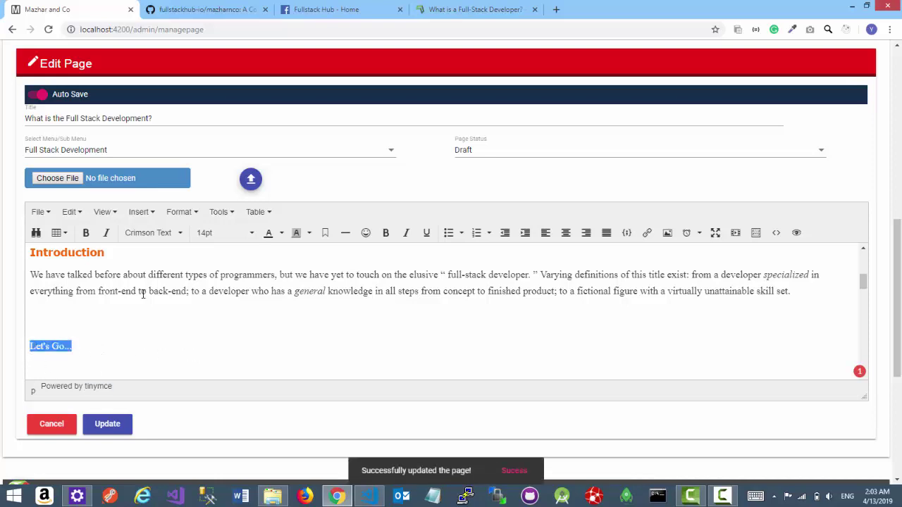
- Make the Let's Go... line bold and add a frowning emoticon after it
click(85, 232)
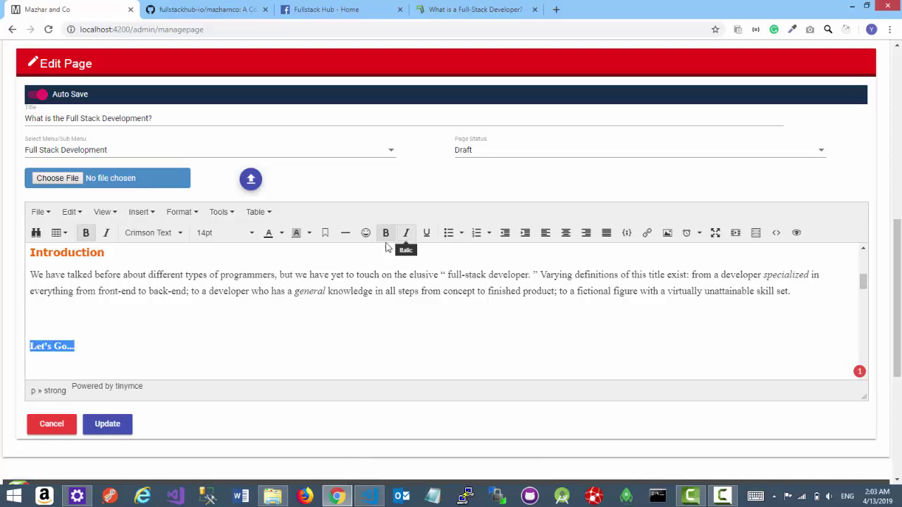
click(127, 346)
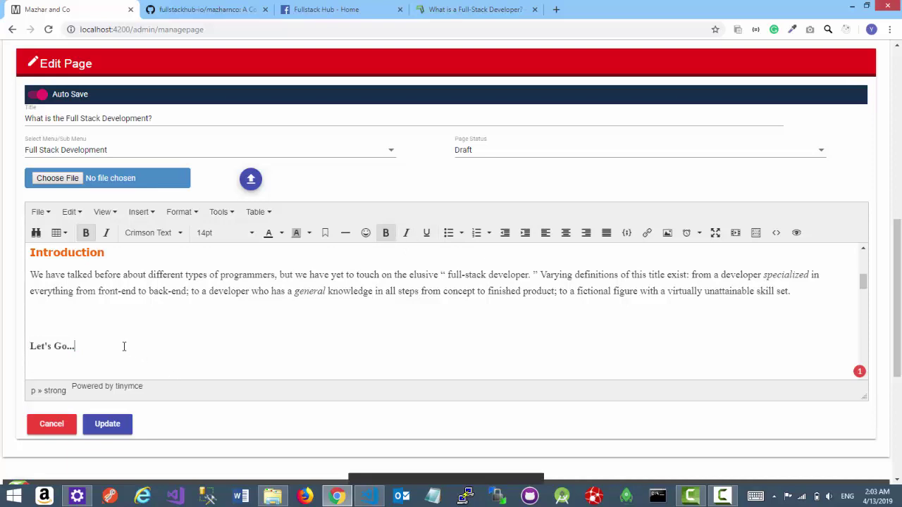
click(366, 240)
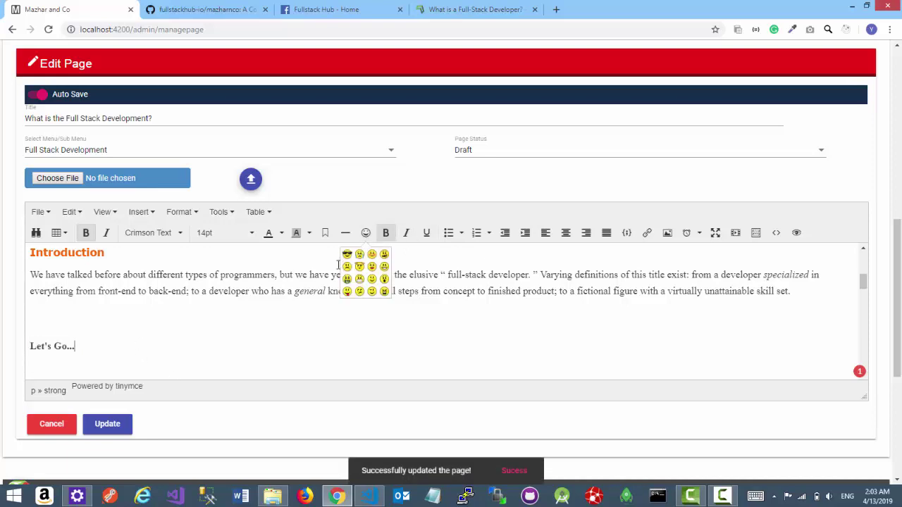
click(383, 266)
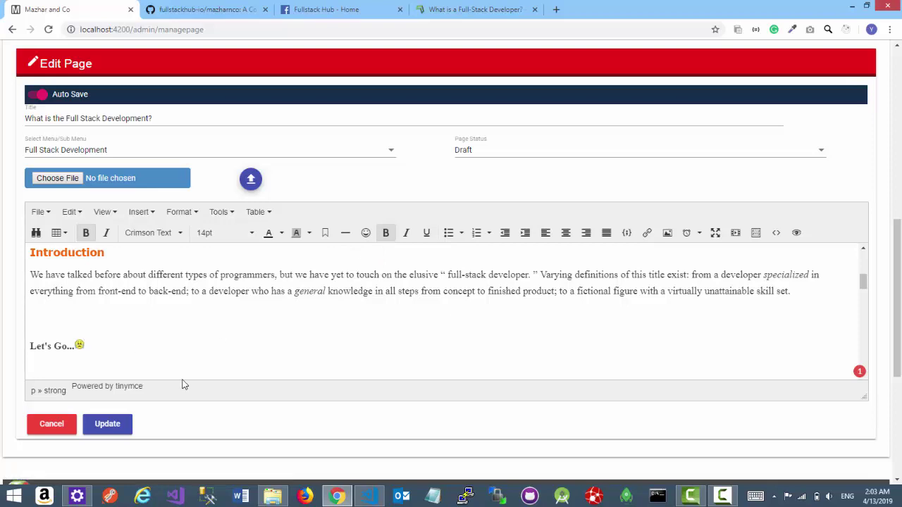
- Set the Let's Go... line to 24pt font size
scroll(253, 346, down, 3)
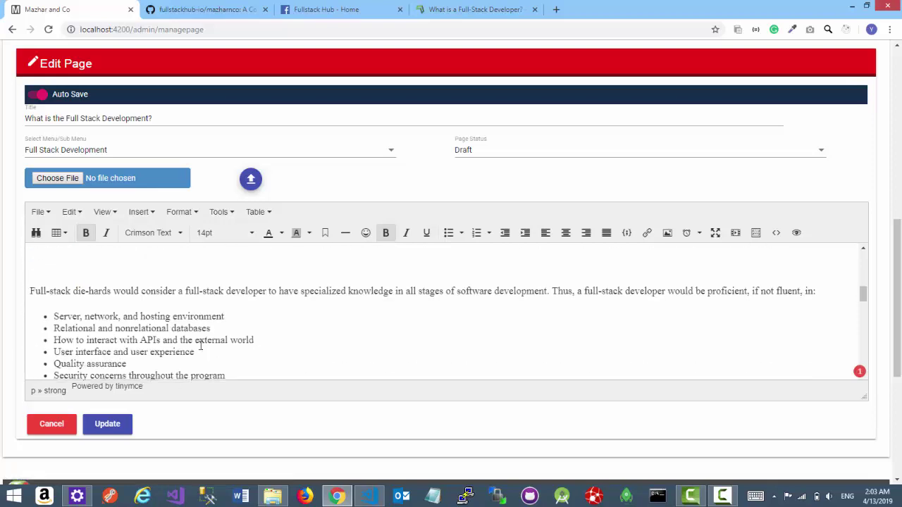
scroll(128, 309, up, 1)
drag(91, 289, 3, 292)
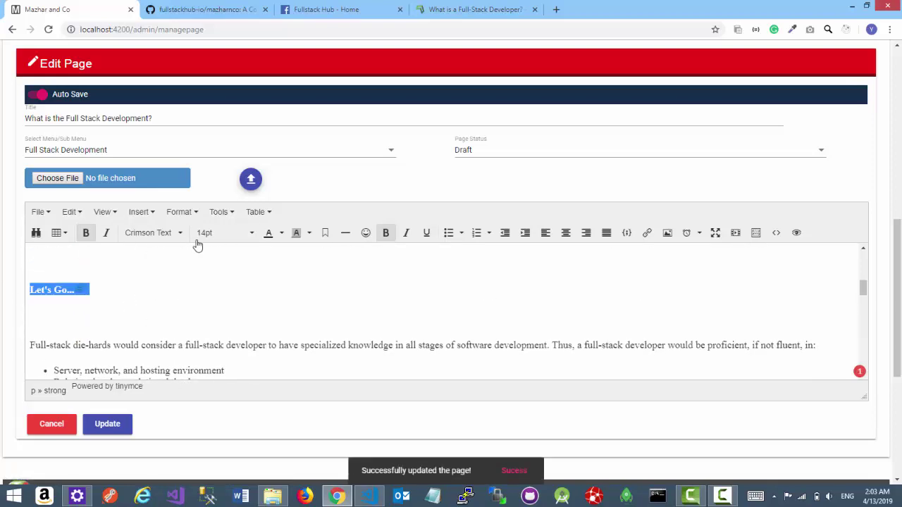
click(222, 239)
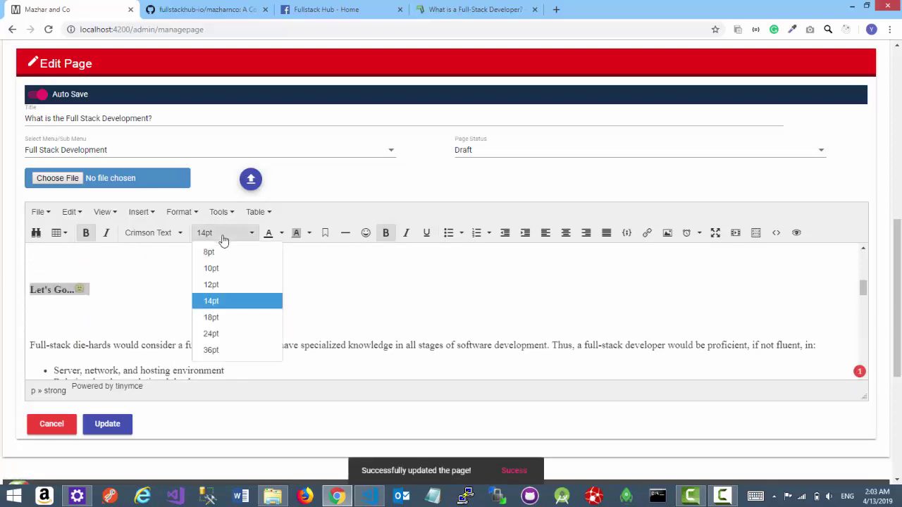
click(222, 336)
click(212, 315)
- Colour the Let's Go... heading purple
drag(154, 296, 28, 293)
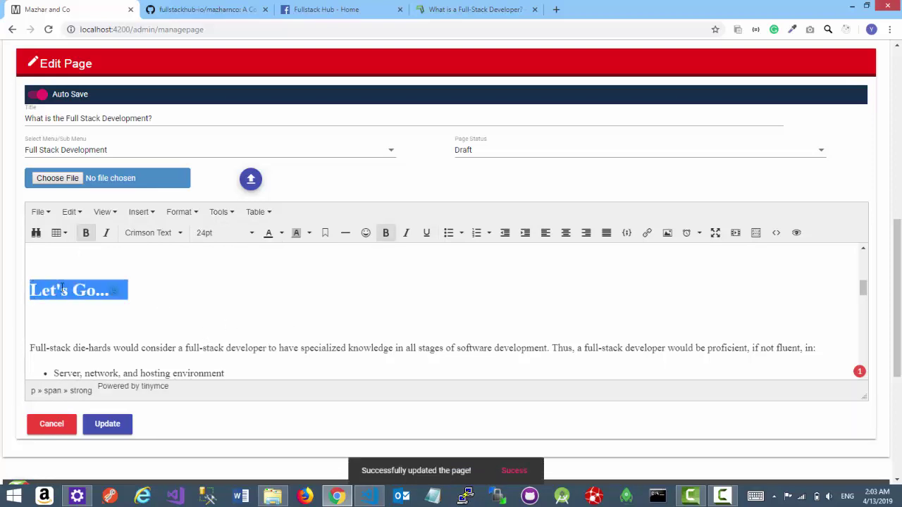
click(281, 233)
click(300, 289)
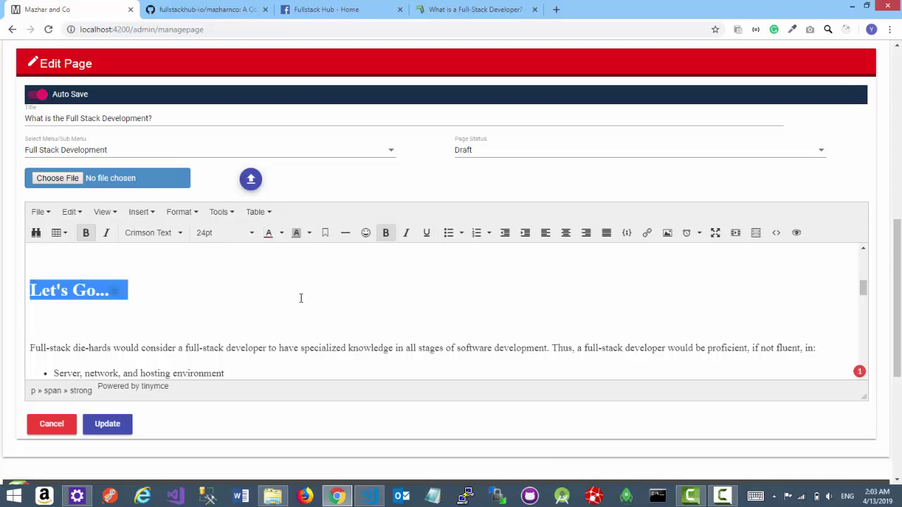
click(330, 310)
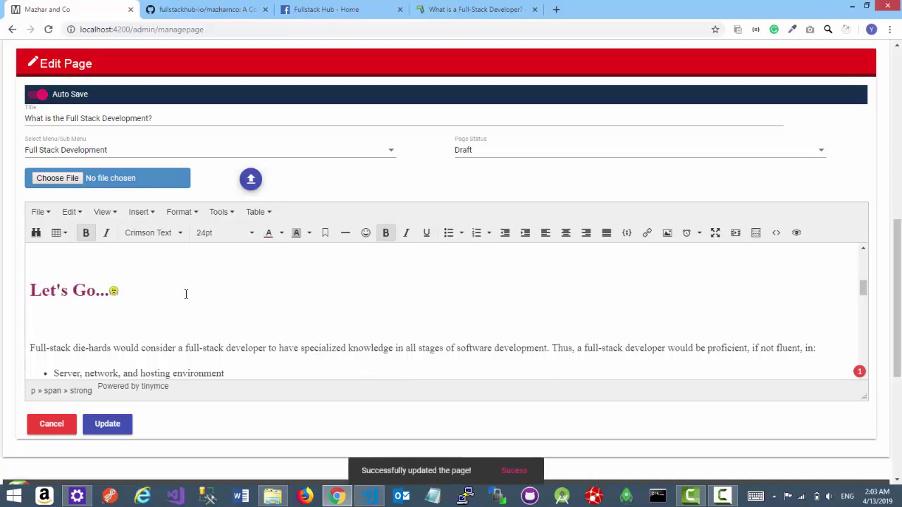
click(70, 316)
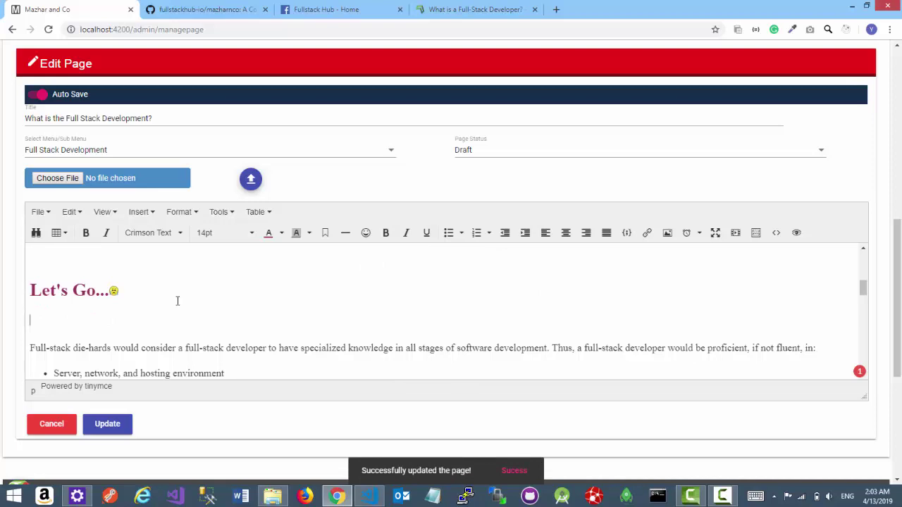
click(646, 233)
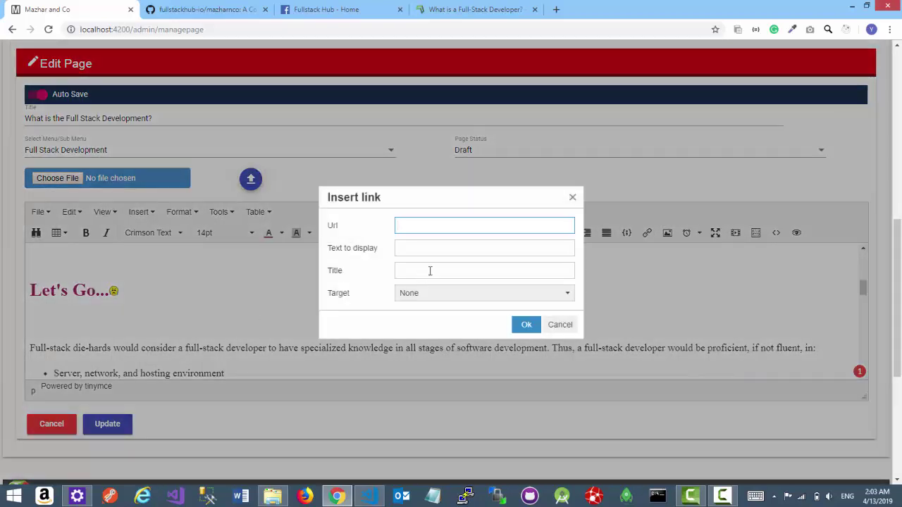
text(https)
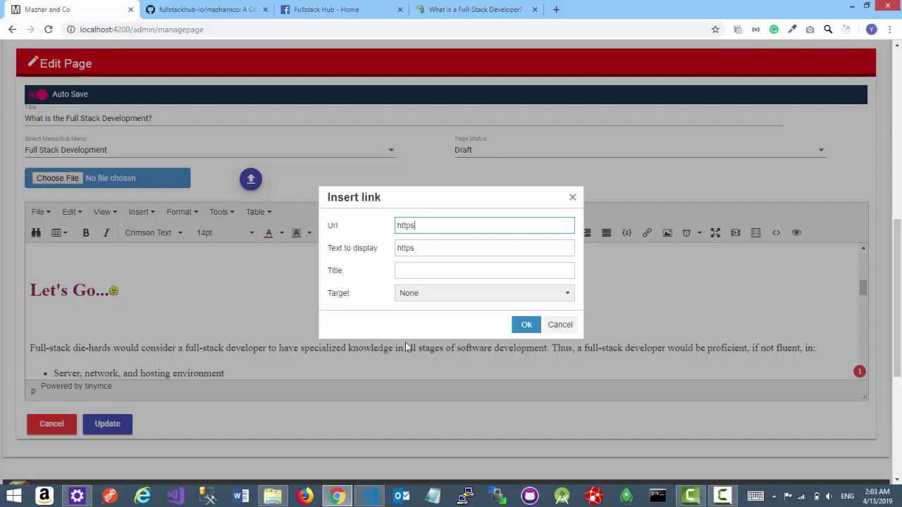
text(://fullstackhub)
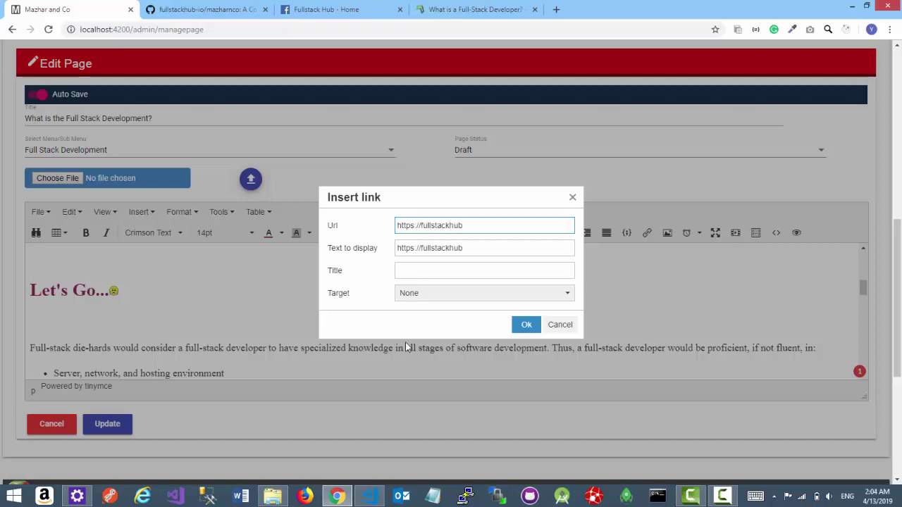
text(.io)
click(423, 273)
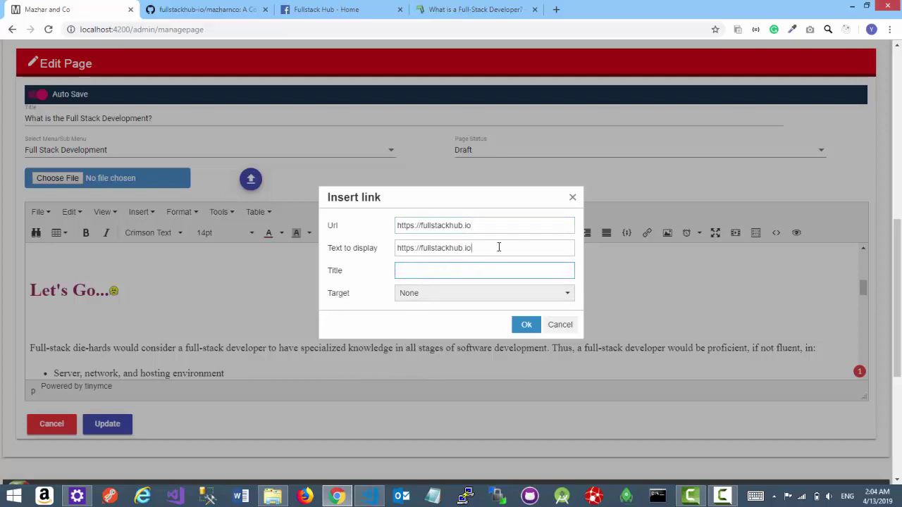
drag(498, 247, 394, 241)
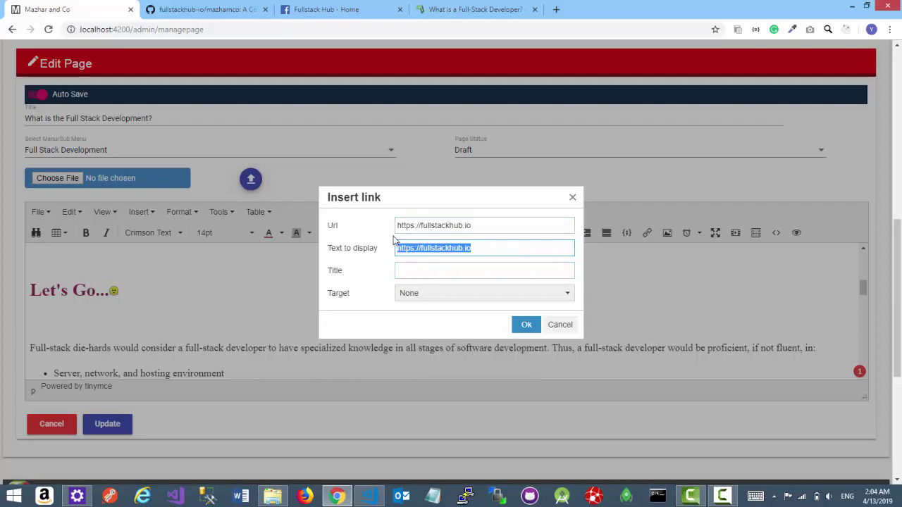
text(Visit )
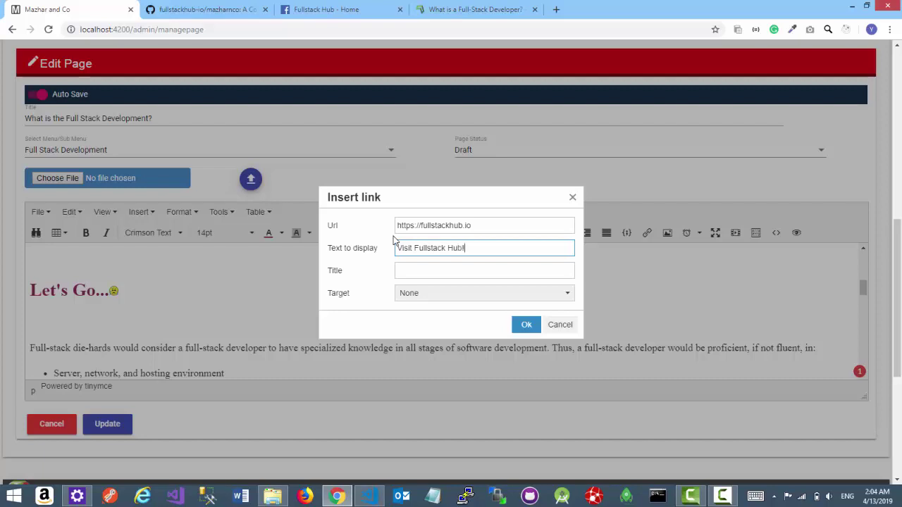
text(Fullstack Hub!)
click(433, 296)
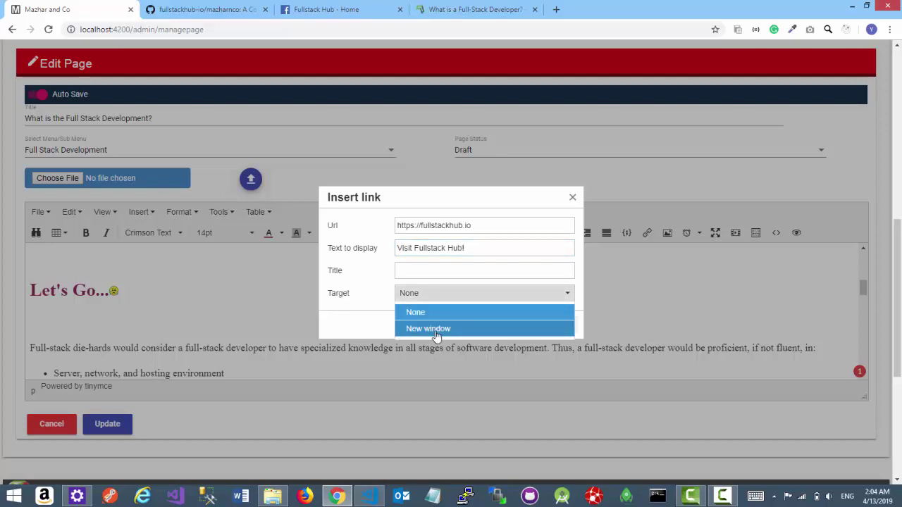
click(437, 335)
click(528, 326)
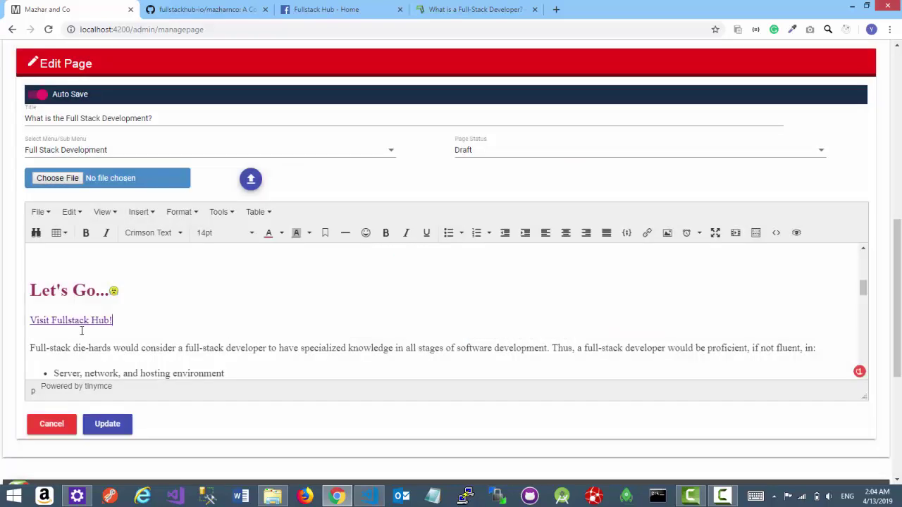
scroll(179, 326, down, 1)
click(109, 426)
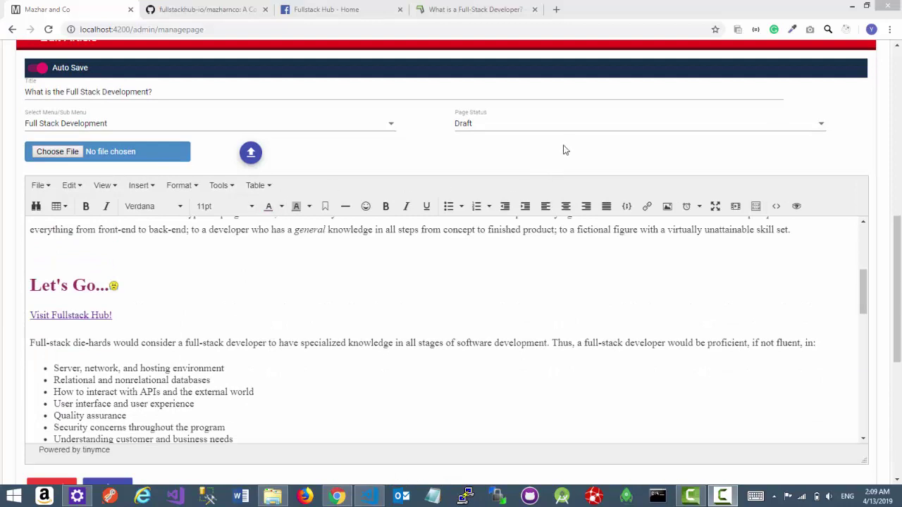
- Change the page status from Draft to Published
click(513, 127)
click(484, 105)
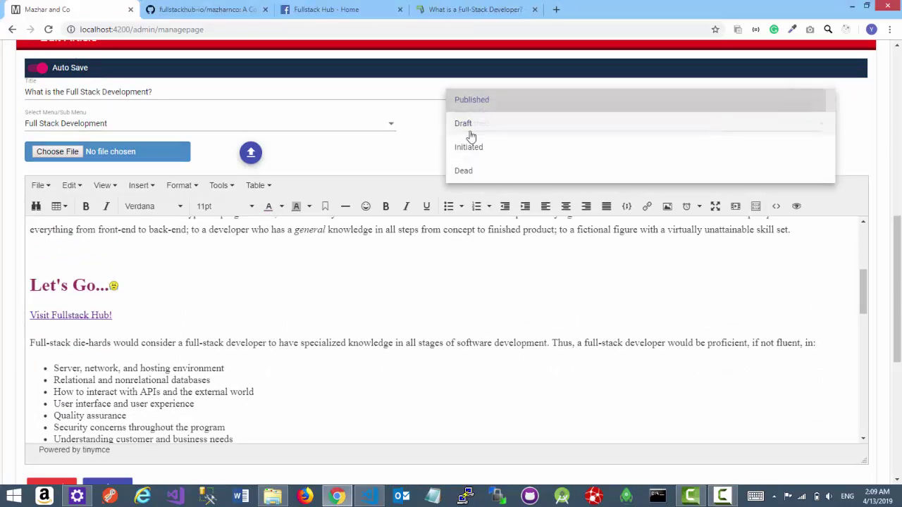
scroll(422, 417, down, 3)
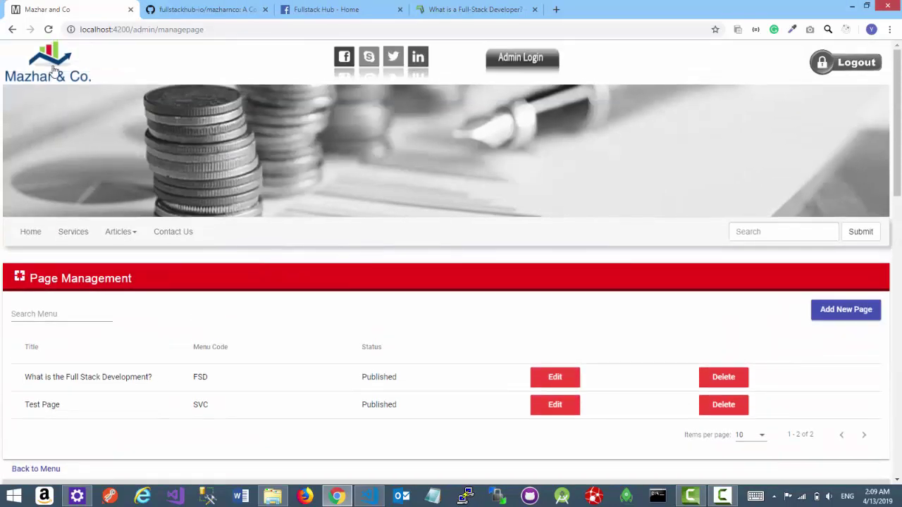
- Open Articles > Full Stack Development from the home page and scroll through the published page
click(54, 70)
click(128, 234)
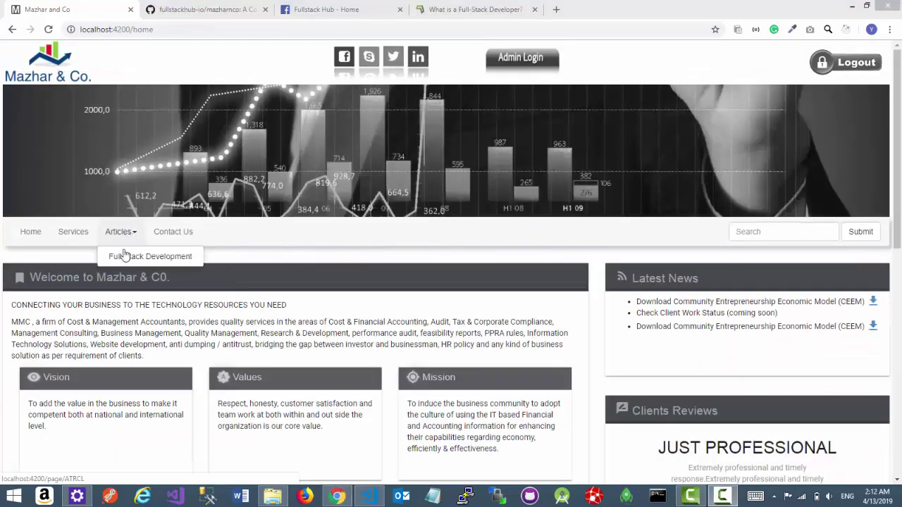
click(130, 258)
scroll(101, 338, down, 5)
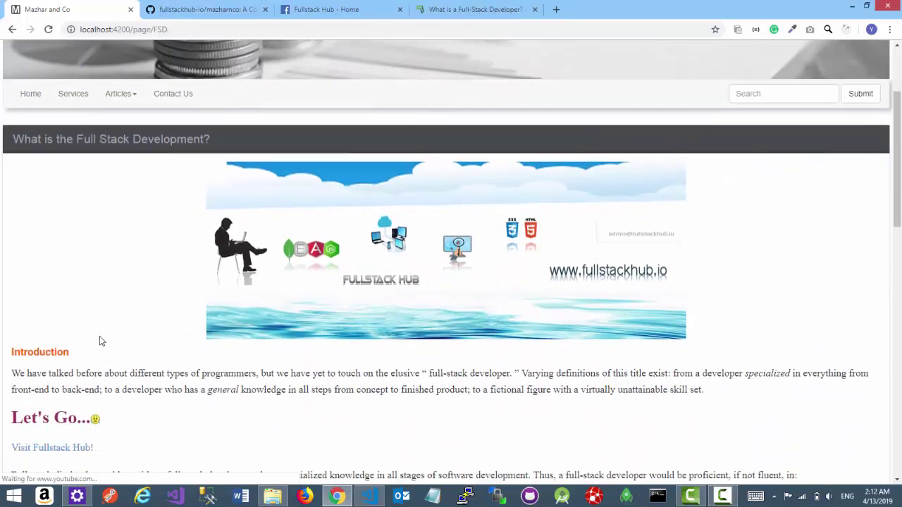
scroll(105, 340, down, 3)
scroll(503, 304, down, 4)
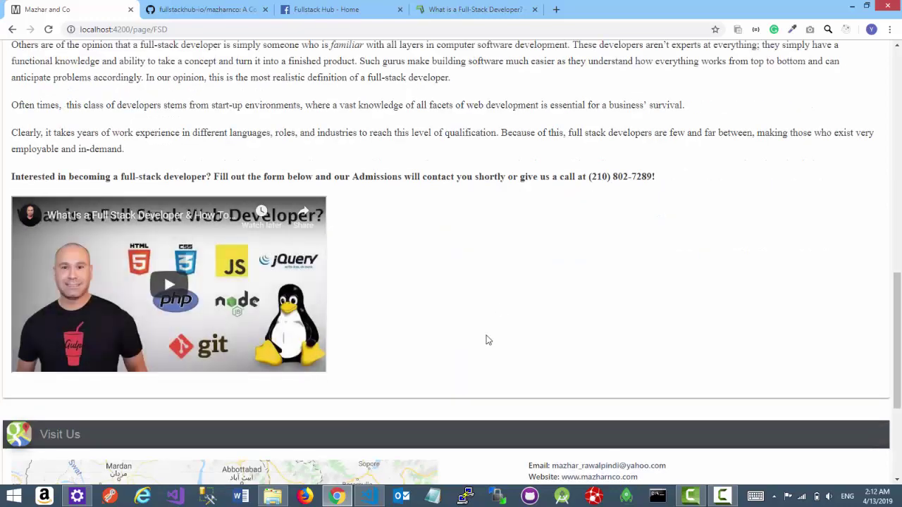
scroll(485, 341, up, 5)
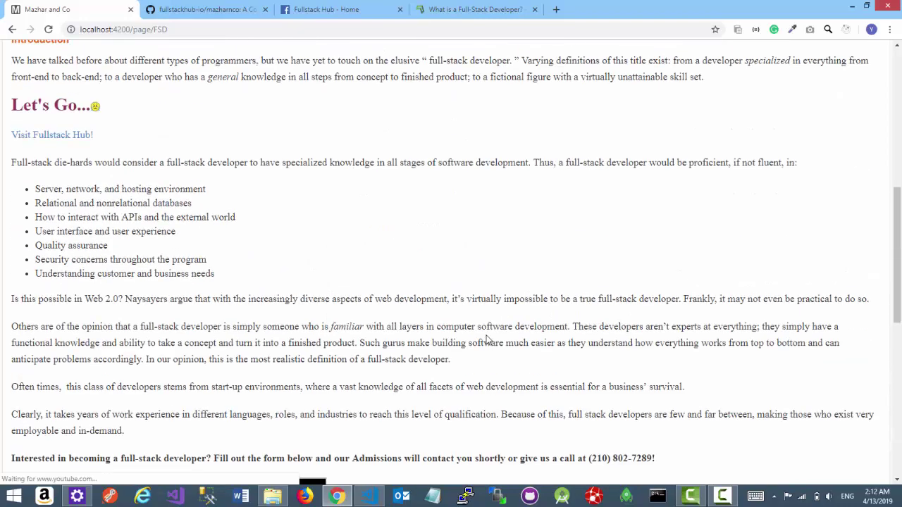
scroll(485, 340, up, 3)
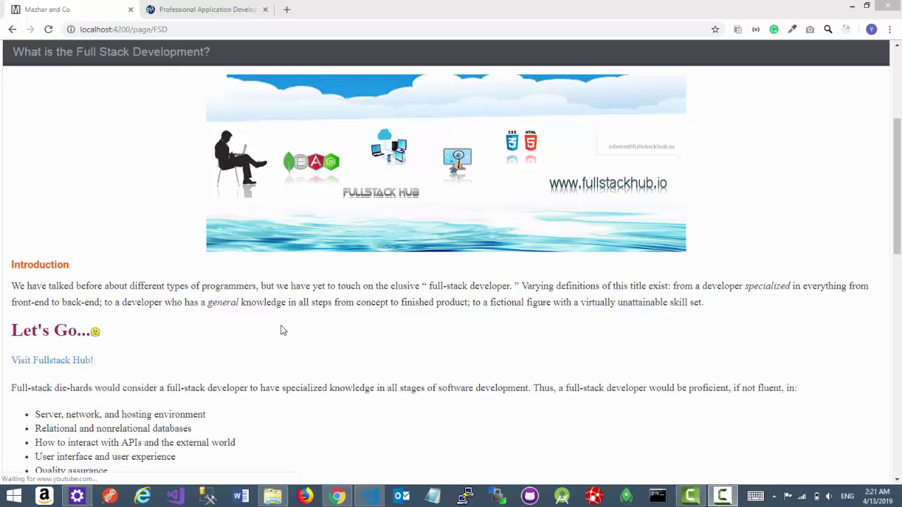
- Scroll through the MEAN Stack article's introduction and list of series parts
scroll(257, 331, up, 1)
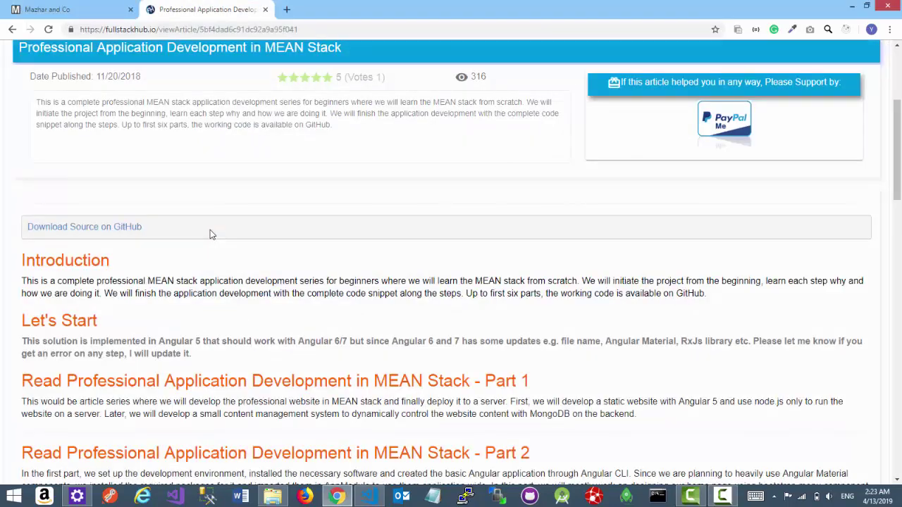
scroll(210, 234, up, 4)
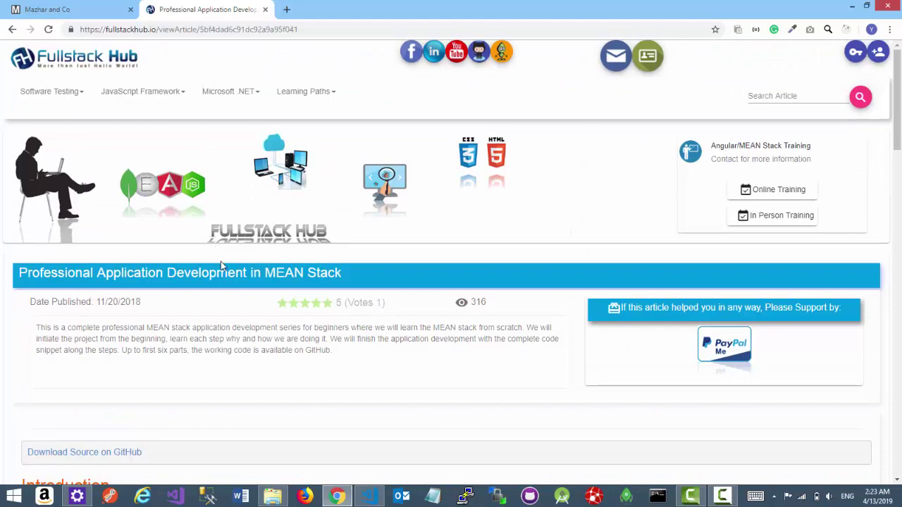
scroll(221, 267, down, 20)
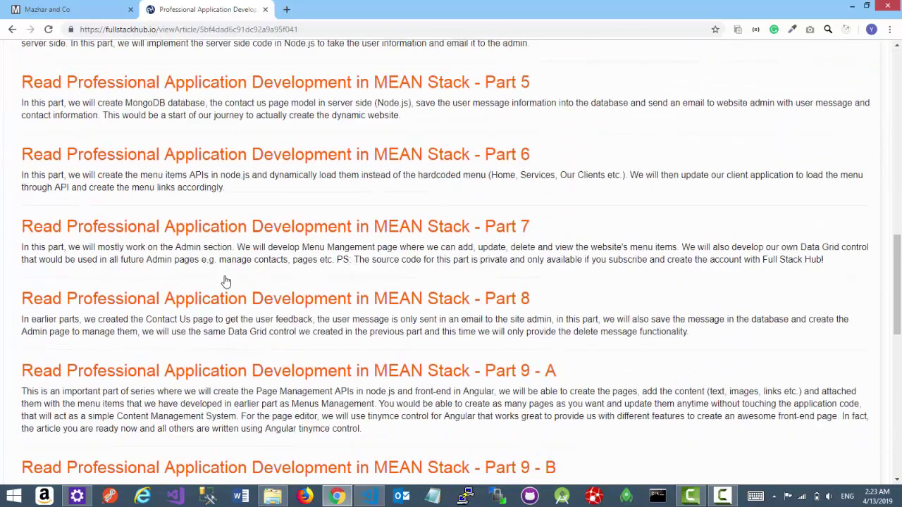
scroll(224, 282, up, 10)
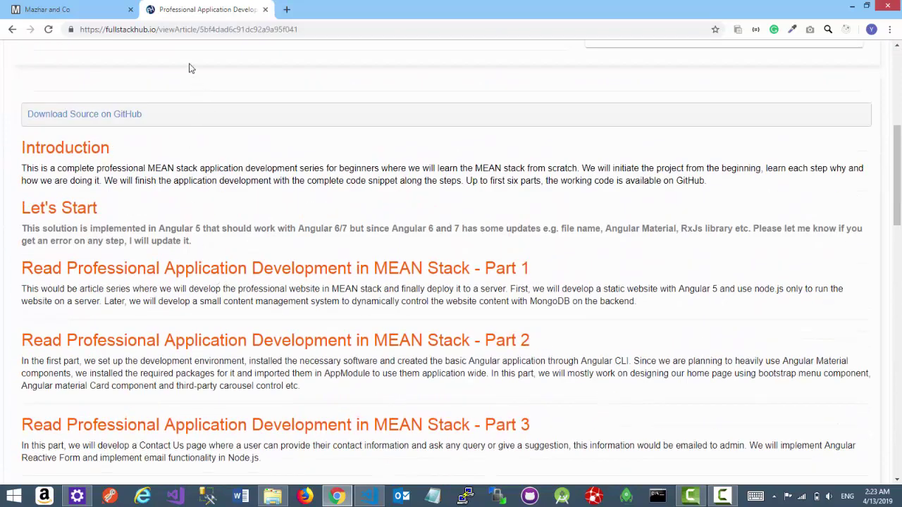